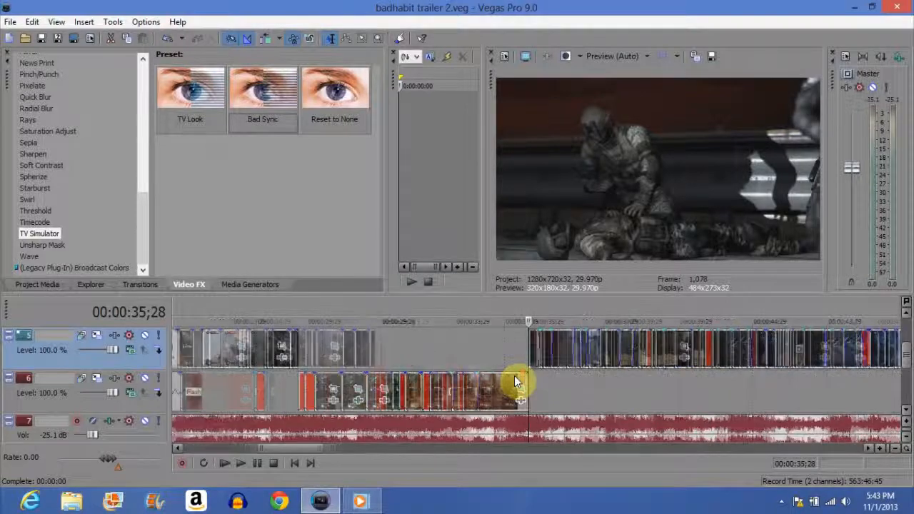
# Step: Preview the first clips after the gap on track 5, placing the cursor at 00:00:36;14
pyautogui.moveTo(284, 449); pyautogui.dragTo(301, 451)
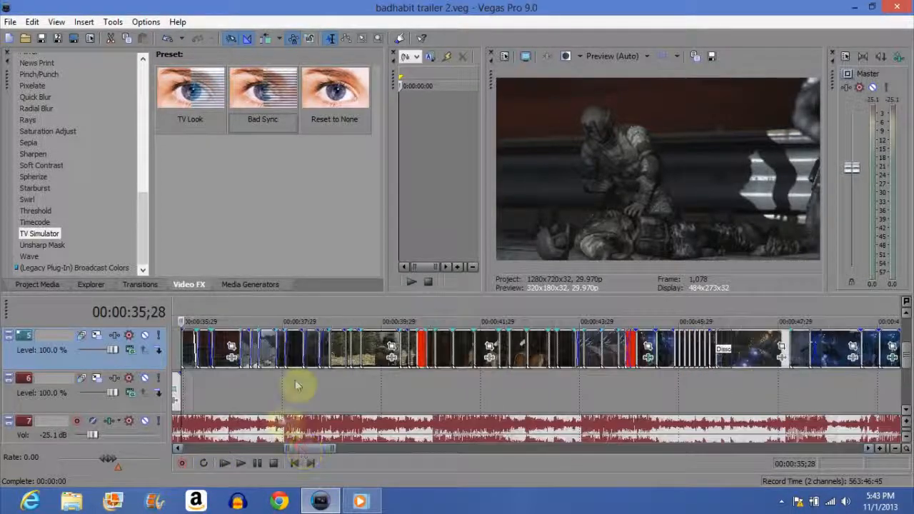
pyautogui.click(295, 347)
pyautogui.click(208, 341)
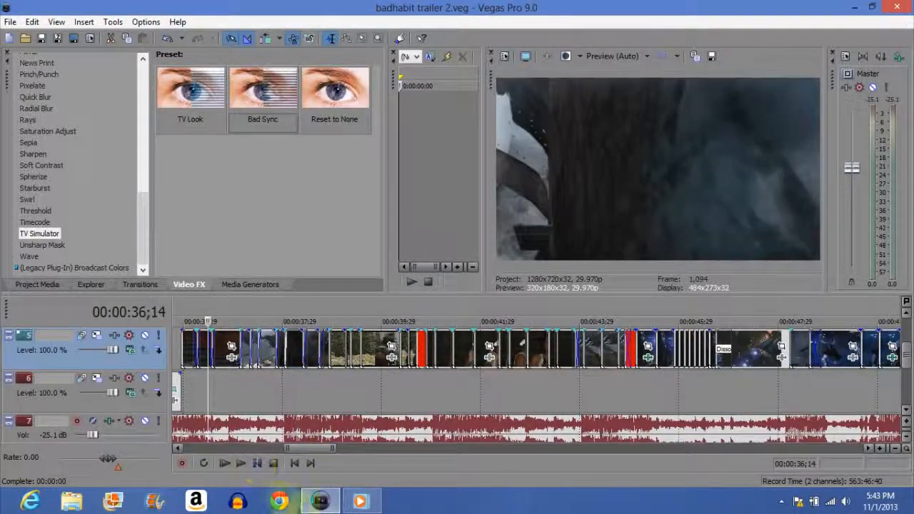
# Step: Switch to the media player, watch badhabit trailer 5 up to about 00:27, pause it and return to Vegas Pro
pyautogui.click(362, 502)
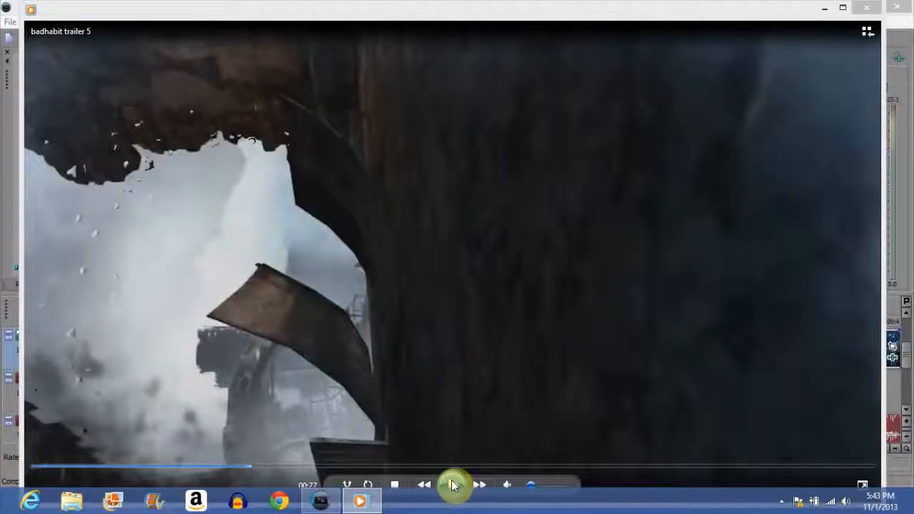
pyautogui.click(452, 485)
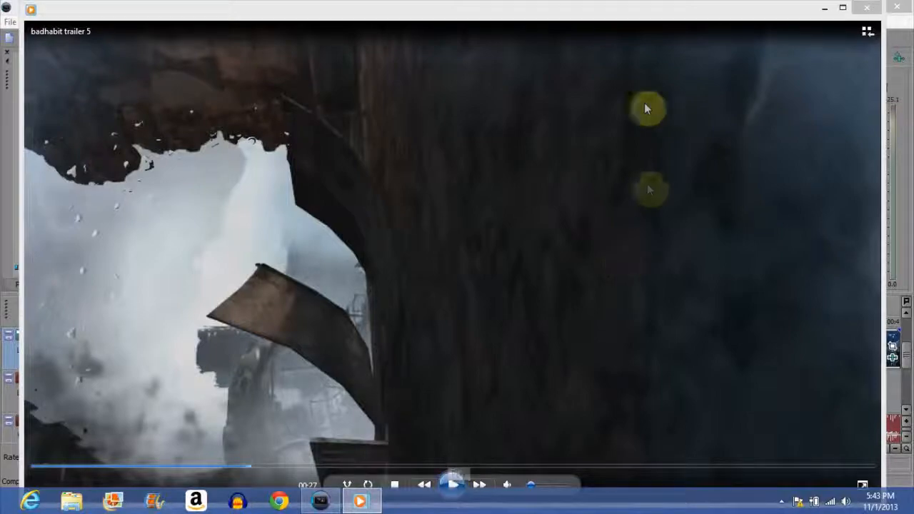
pyautogui.click(824, 8)
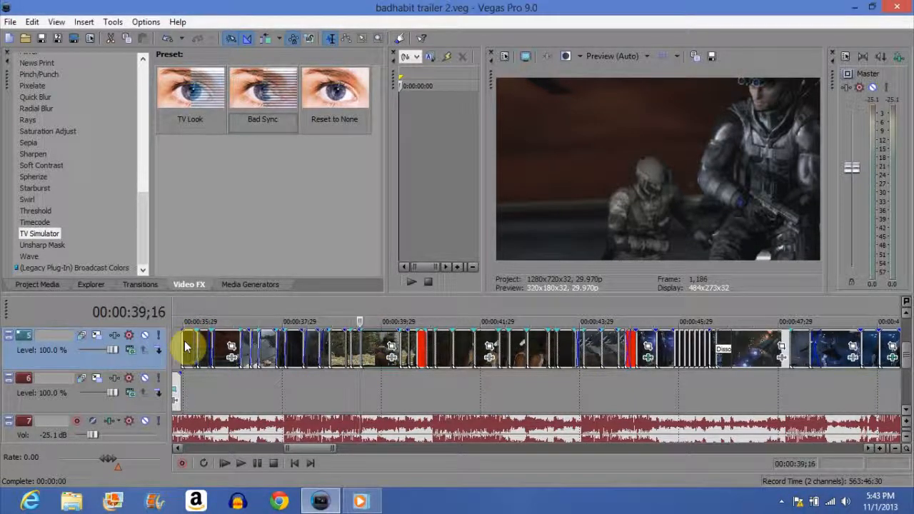
# Step: Add a short fade-in to the track 5 clip starting at 00:00:35;28, and remove that fade again
pyautogui.click(183, 345)
pyautogui.scroll(3, 591, 348)
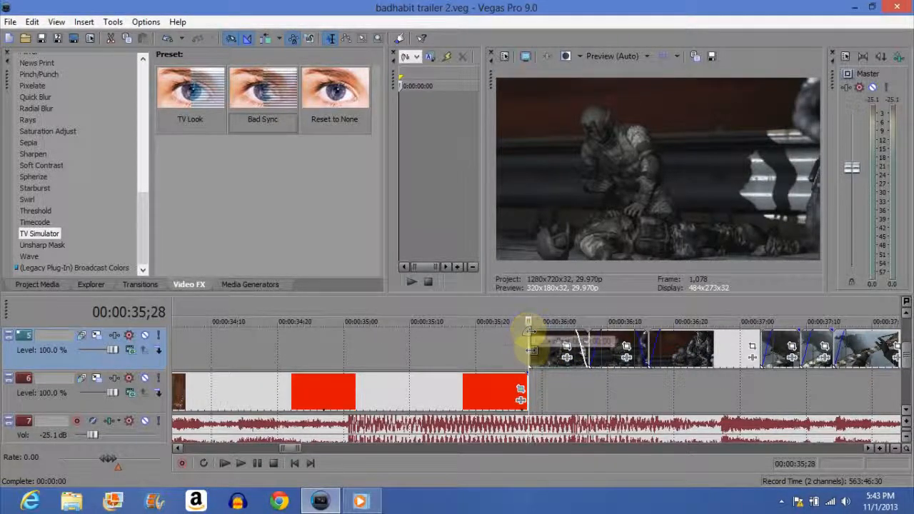
pyautogui.moveTo(534, 333)
pyautogui.mouseDown()
pyautogui.moveTo(531, 326)
pyautogui.moveTo(539, 333)
pyautogui.mouseUp()
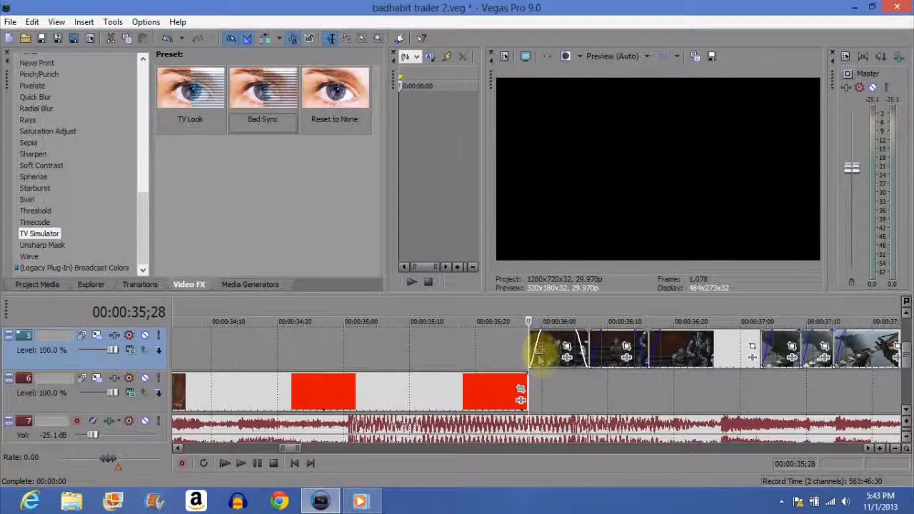
pyautogui.moveTo(538, 346); pyautogui.dragTo(524, 351)
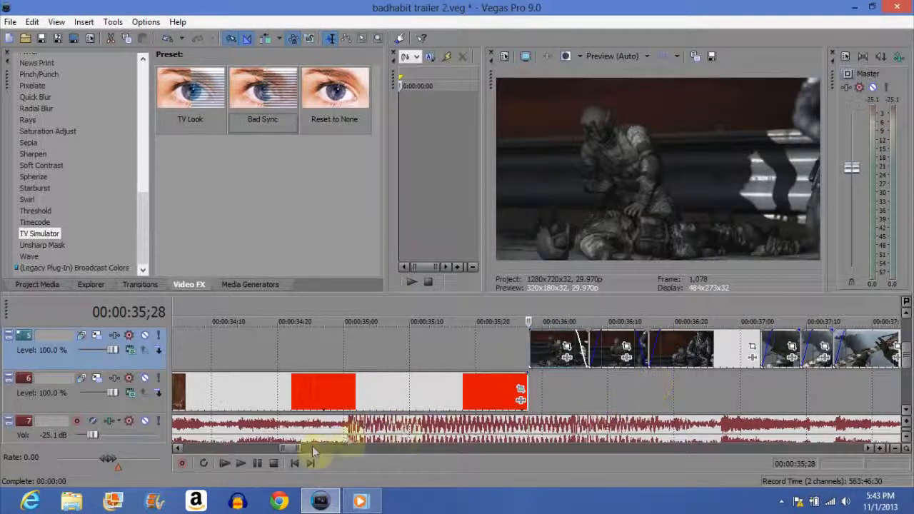
# Step: Examine the overlaps between the short track 5 clips from 00:00:36;11 to 00:00:36;26
pyautogui.click(615, 350)
pyautogui.scroll(-2, 615, 350)
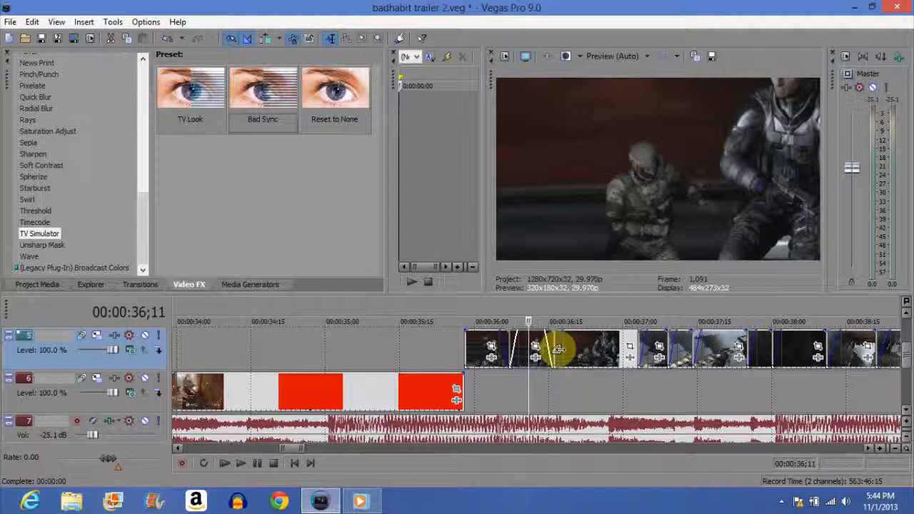
pyautogui.moveTo(559, 349); pyautogui.dragTo(605, 361)
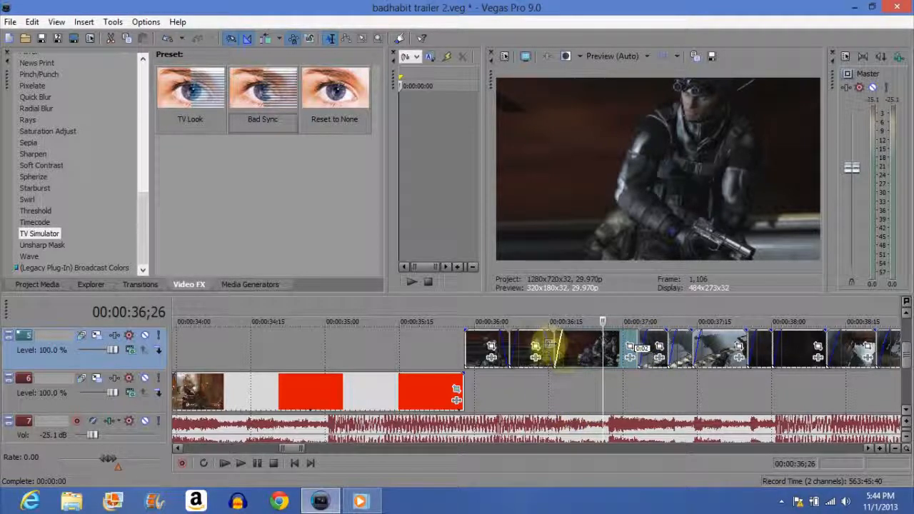
# Step: Switch to the media player, watch badhabit trailer 5 from 00:27 to 00:31, pause it and return to Vegas Pro
pyautogui.click(360, 501)
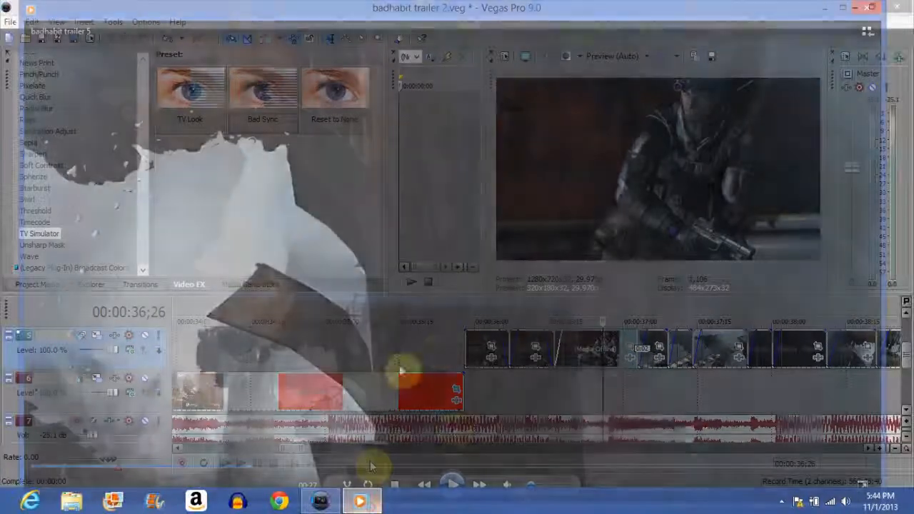
pyautogui.click(454, 484)
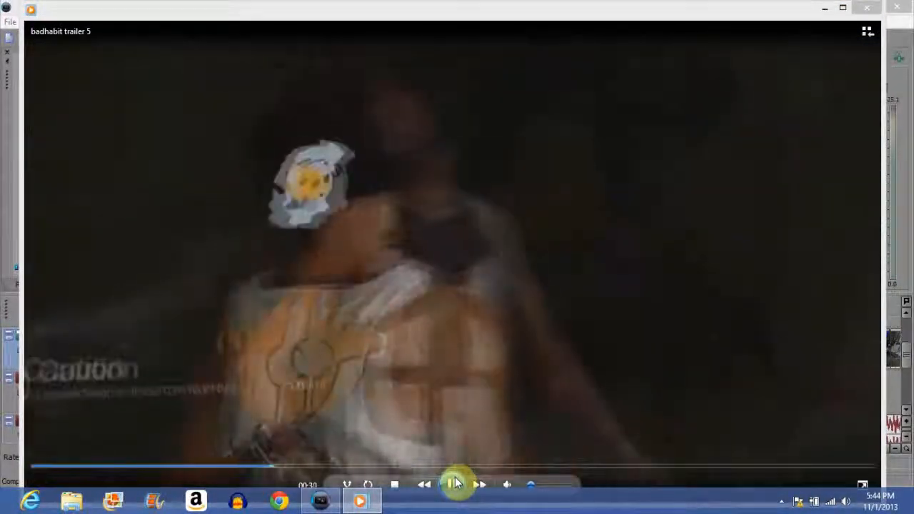
pyautogui.click(454, 484)
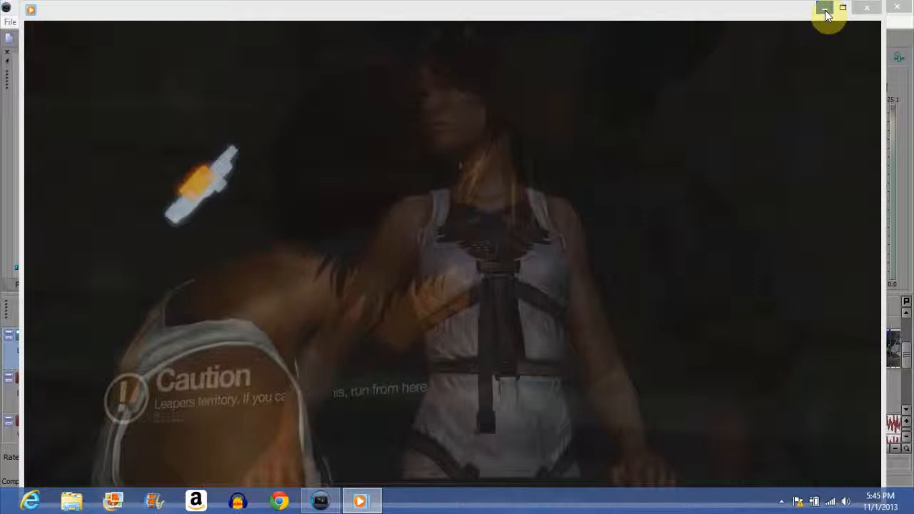
pyautogui.moveTo(465, 392)
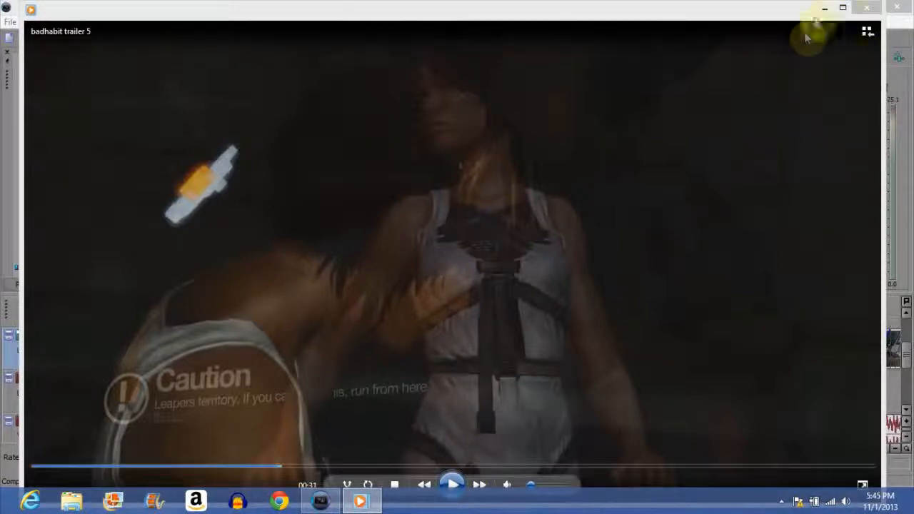
pyautogui.click(824, 9)
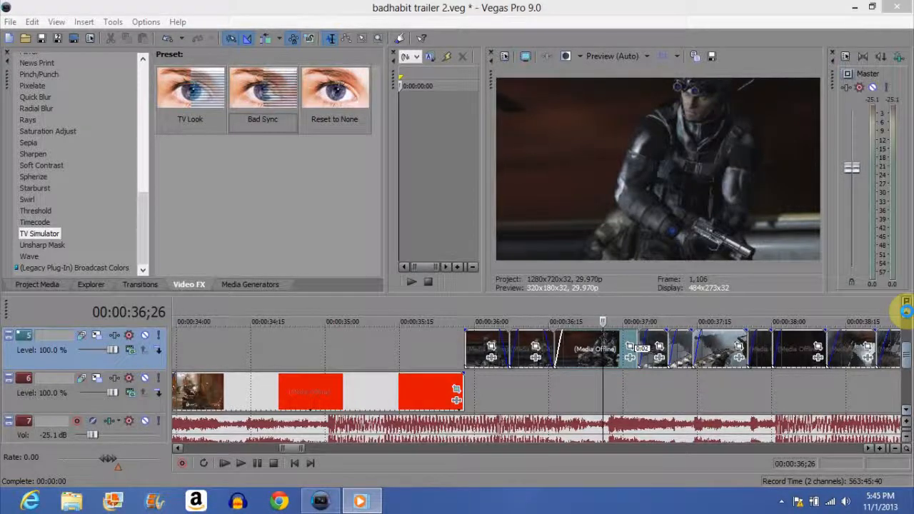
# Step: Raise the opacity of the overlay clip on track 4 near 00:00:41;25 to full, and lower it again to about 29%
pyautogui.click(905, 302)
pyautogui.scroll(-5, 597, 384)
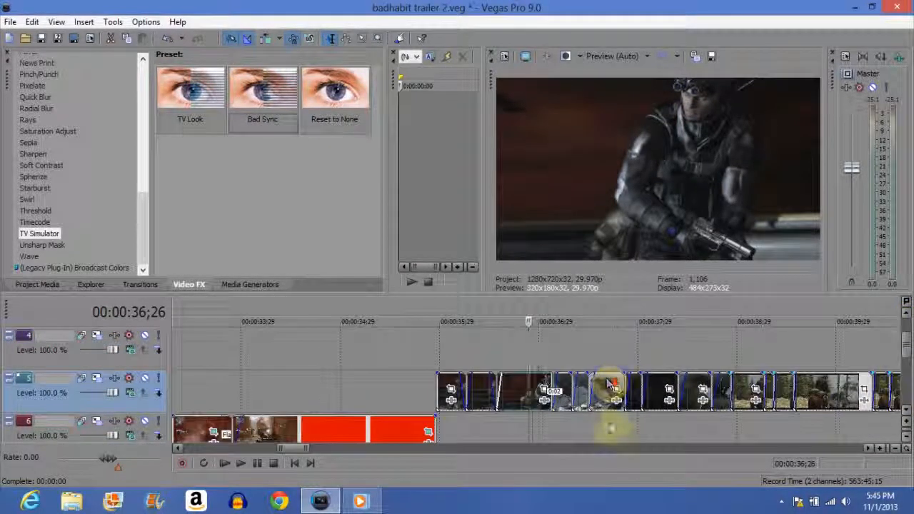
pyautogui.click(776, 350)
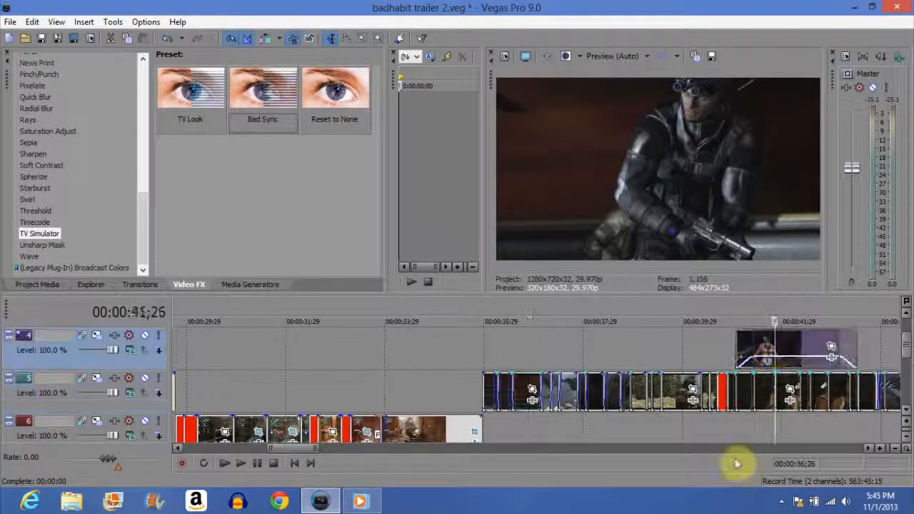
pyautogui.scroll(3, 744, 408)
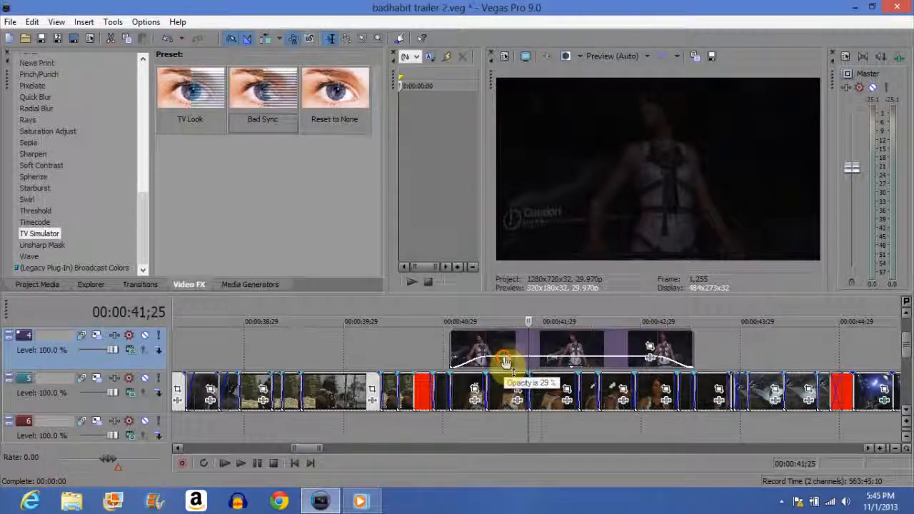
pyautogui.moveTo(505, 362); pyautogui.dragTo(505, 343)
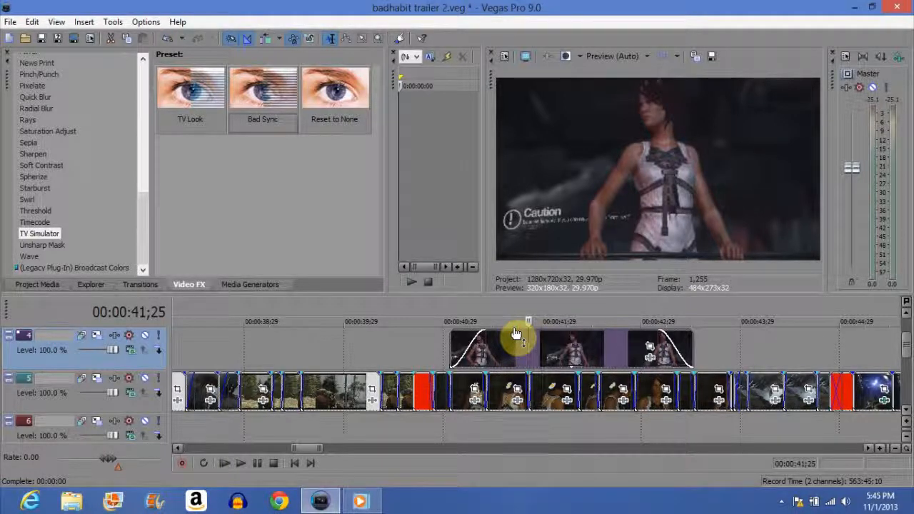
pyautogui.moveTo(515, 333); pyautogui.dragTo(554, 365)
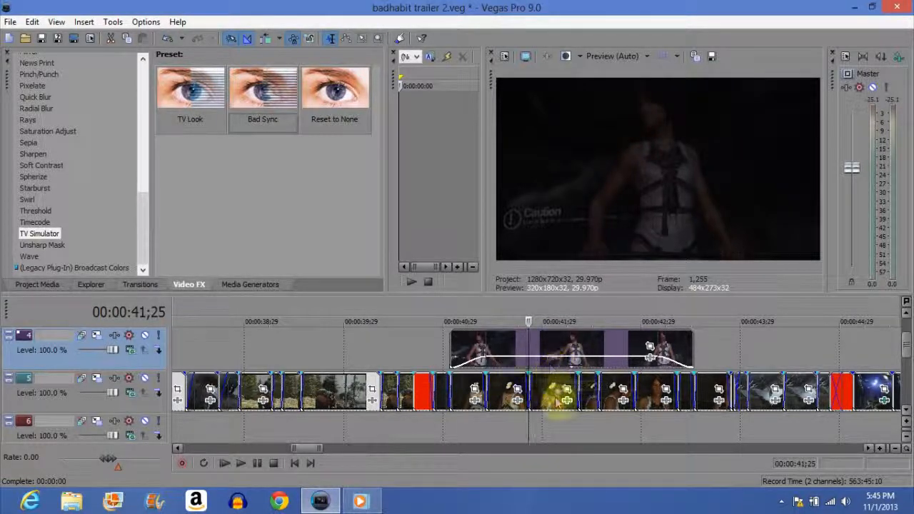
# Step: Preview the track 4 overlay over the track 5 clips at successive points from its start to 00:00:42;29
pyautogui.click(548, 349)
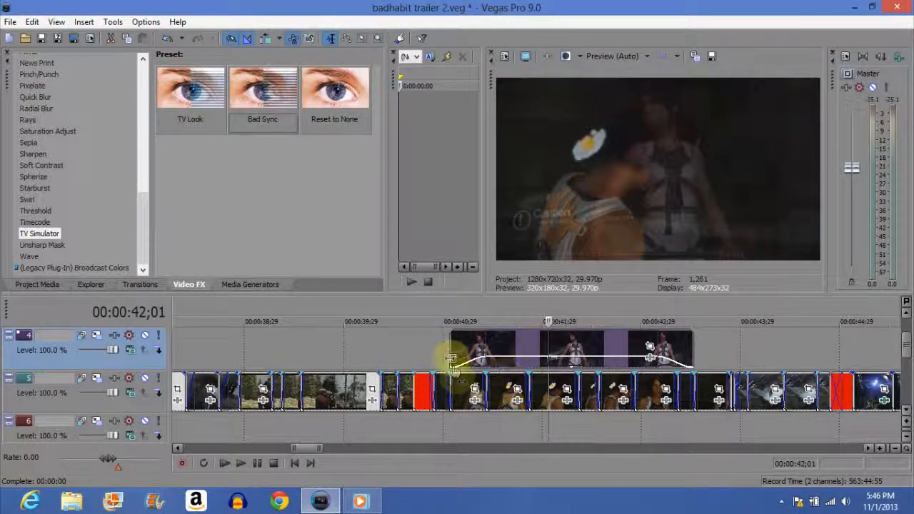
pyautogui.click(449, 349)
pyautogui.click(497, 347)
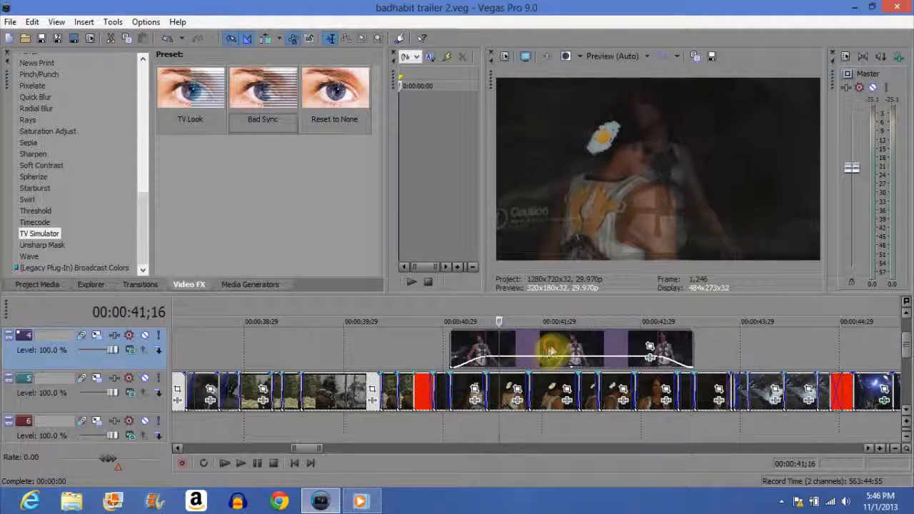
pyautogui.click(551, 347)
pyautogui.click(611, 344)
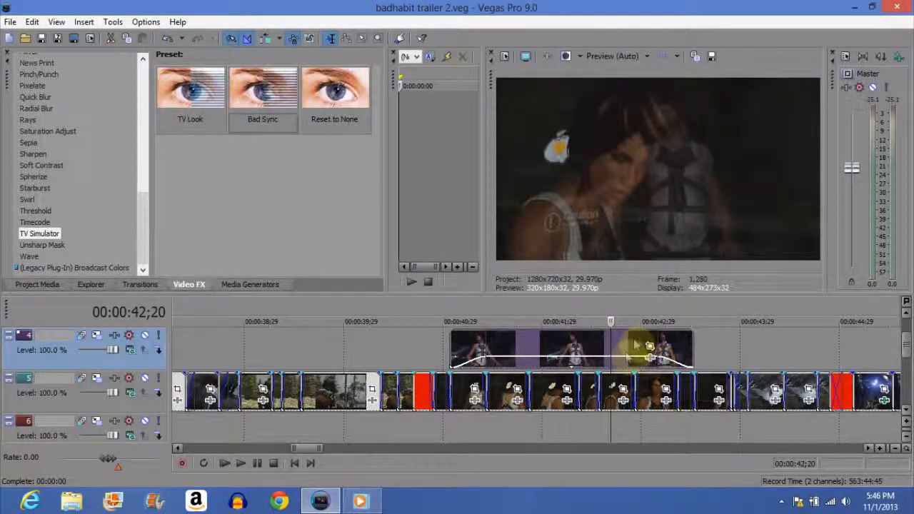
pyautogui.click(640, 344)
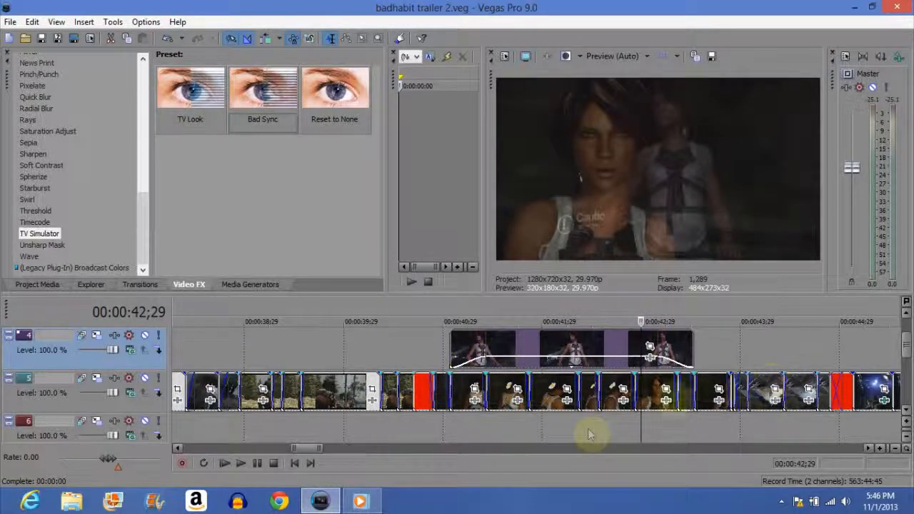
# Step: Compare the track 5 footage beyond the overlay at 00:00:44;06 with the blended frames between 00:00:41;29 and 00:00:42;29
pyautogui.click(763, 389)
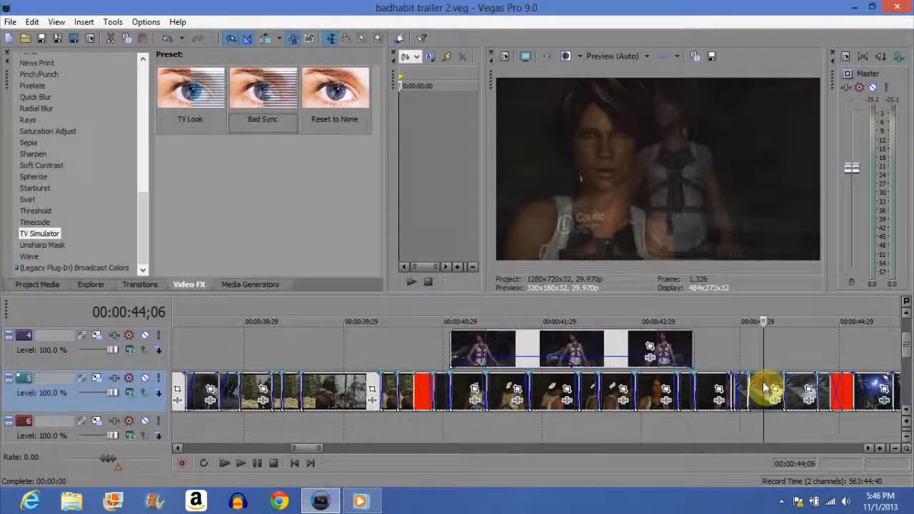
pyautogui.click(537, 425)
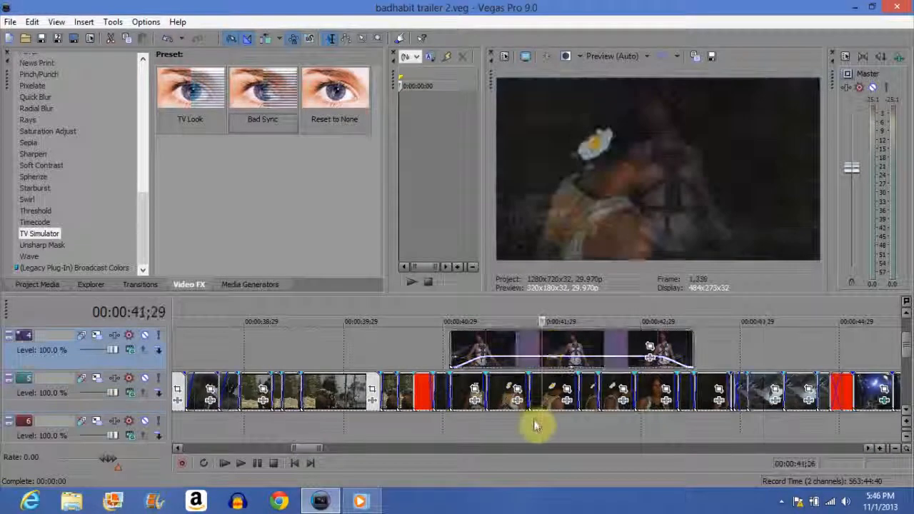
pyautogui.click(614, 355)
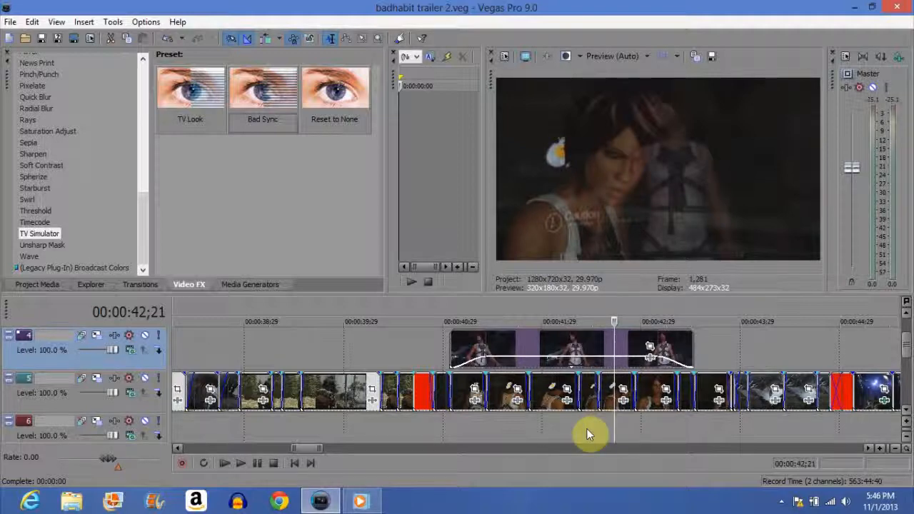
pyautogui.click(556, 346)
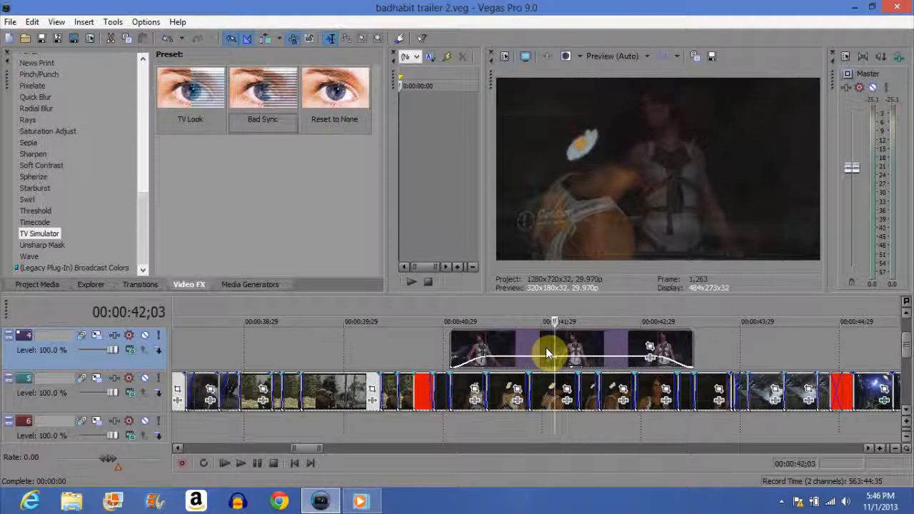
pyautogui.click(608, 341)
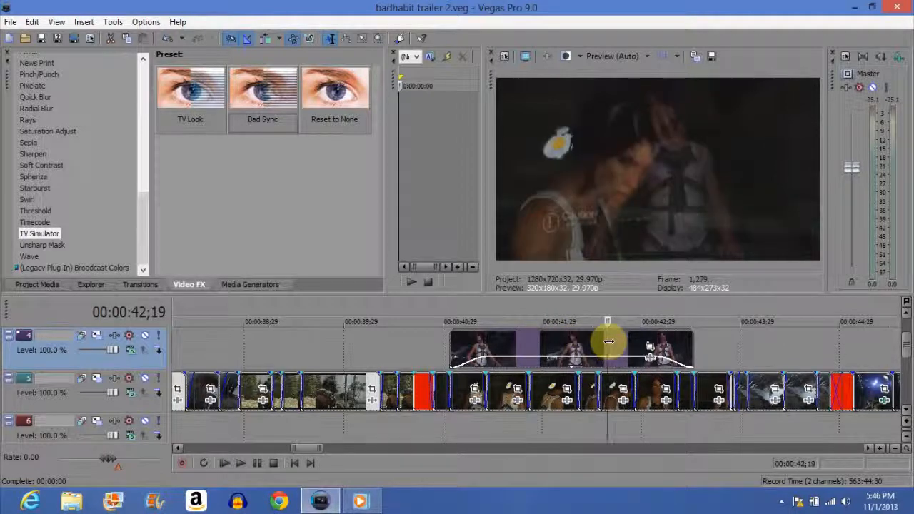
pyautogui.click(641, 345)
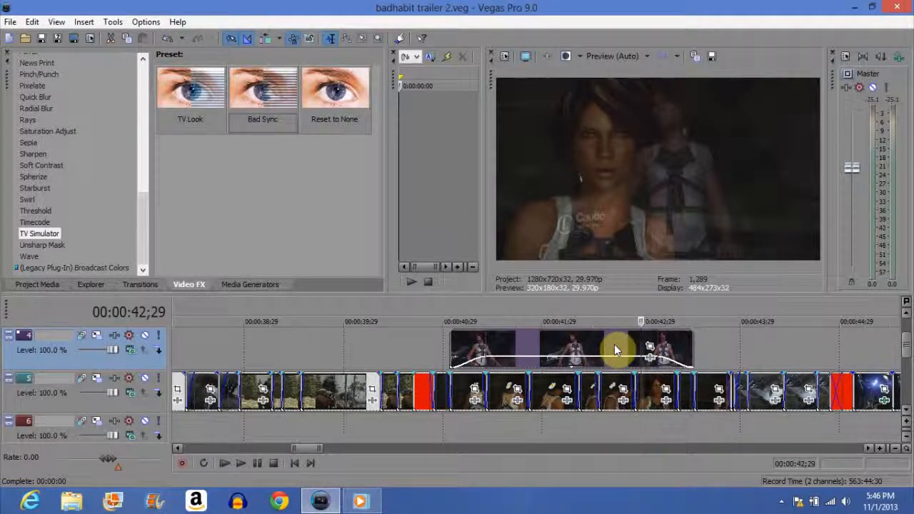
pyautogui.click(616, 344)
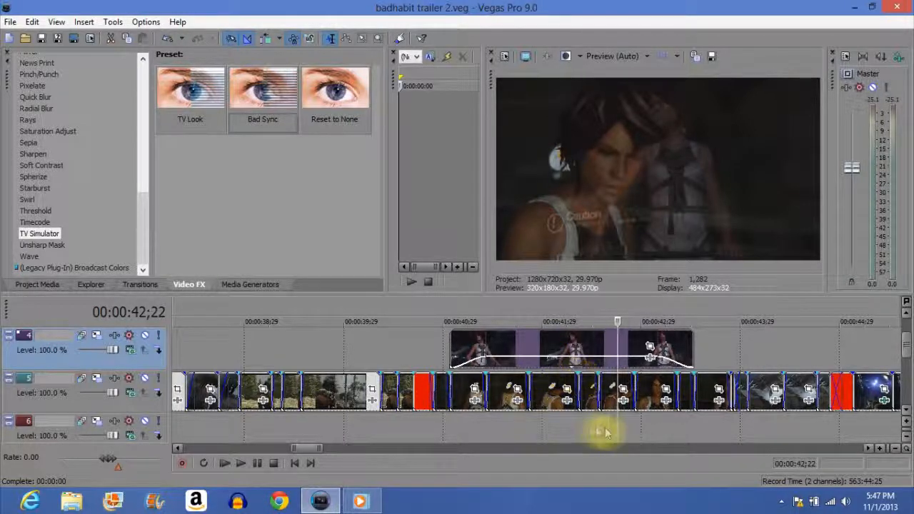
# Step: Inspect the individual track 5 cuts beneath the track 4 overlay between 00:00:41;17 and 00:00:42;10
pyautogui.click(550, 404)
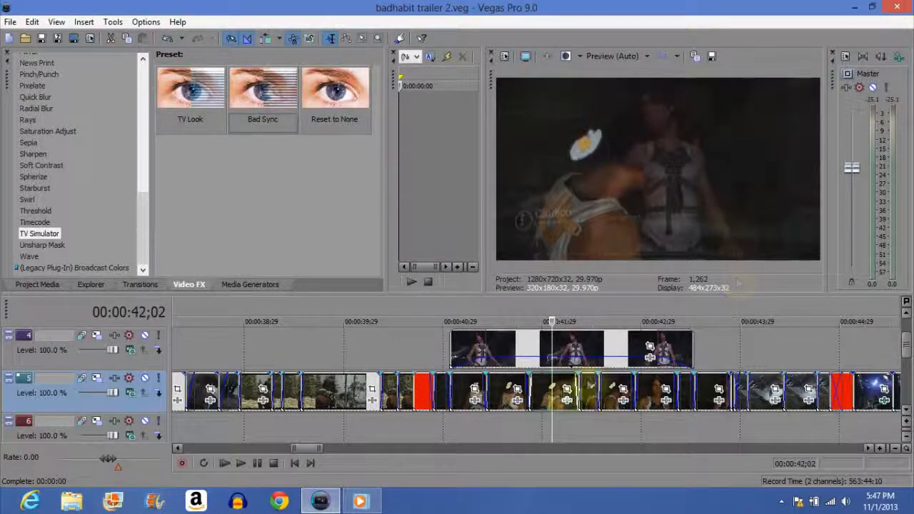
pyautogui.click(503, 388)
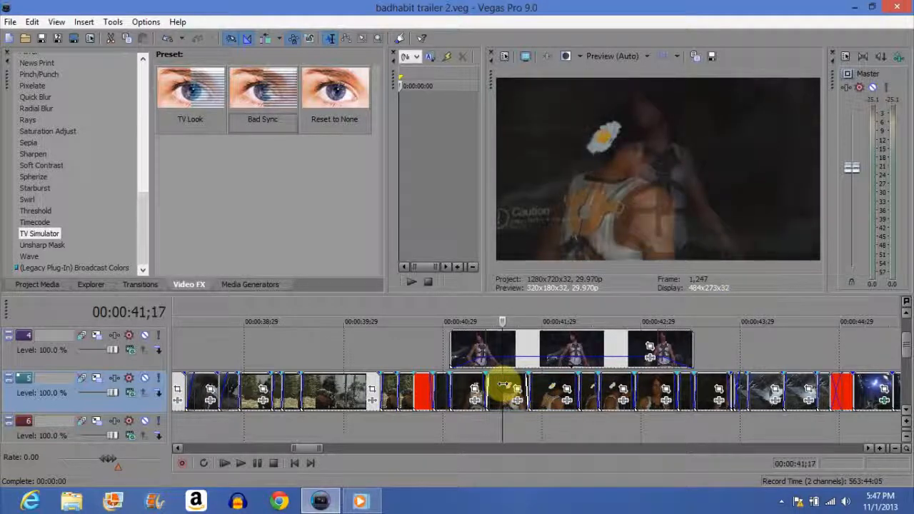
pyautogui.click(556, 351)
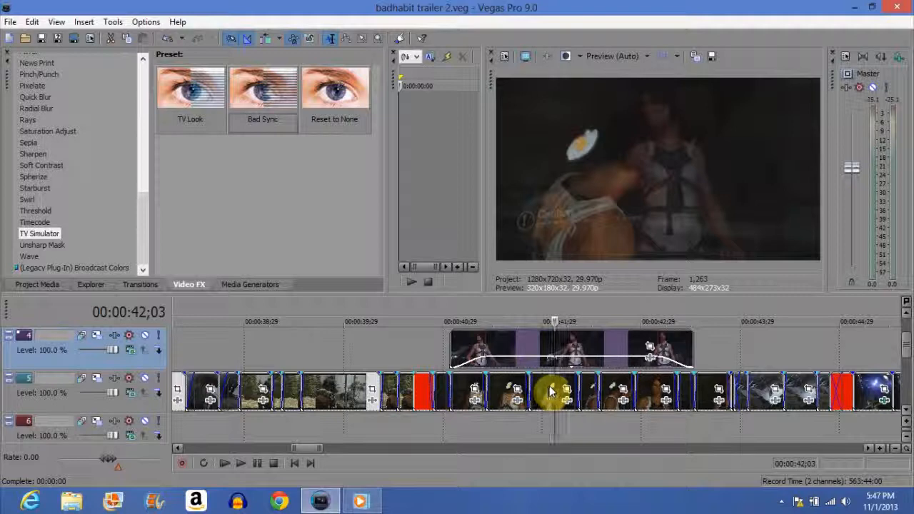
pyautogui.click(579, 348)
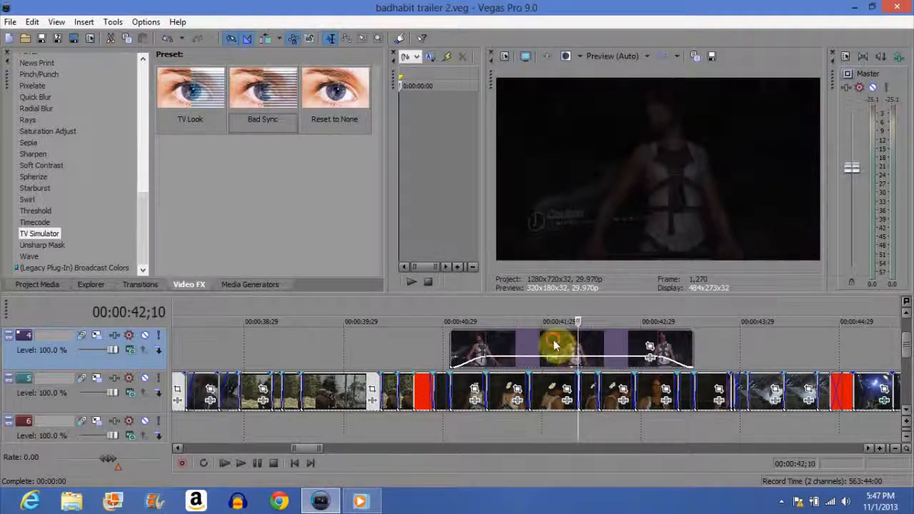
# Step: Remove the fade-in at the start of the track 4 overlay clip, and restore it to its former length
pyautogui.click(554, 340)
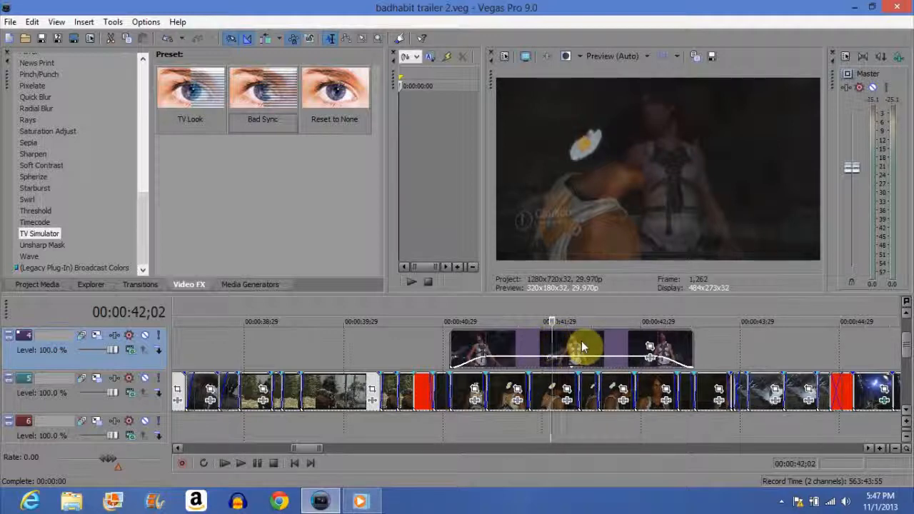
pyautogui.moveTo(575, 362); pyautogui.dragTo(464, 354)
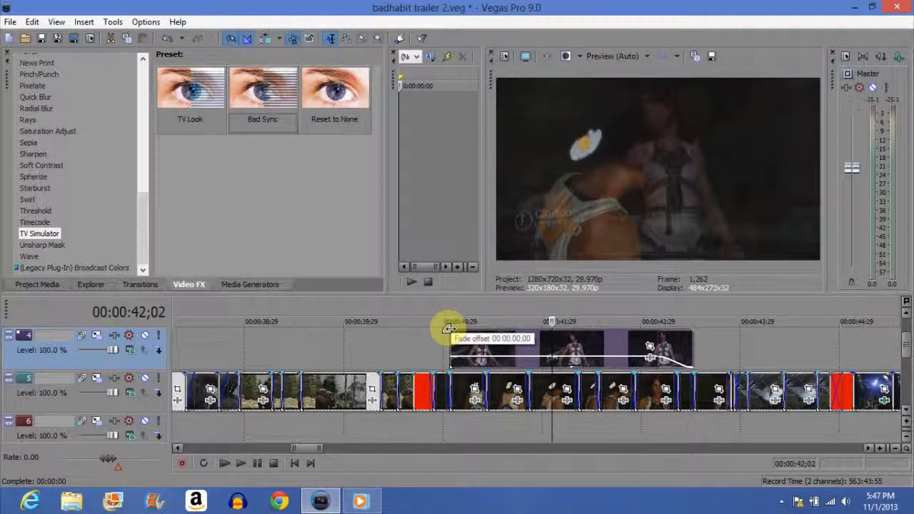
pyautogui.moveTo(449, 328); pyautogui.dragTo(485, 330)
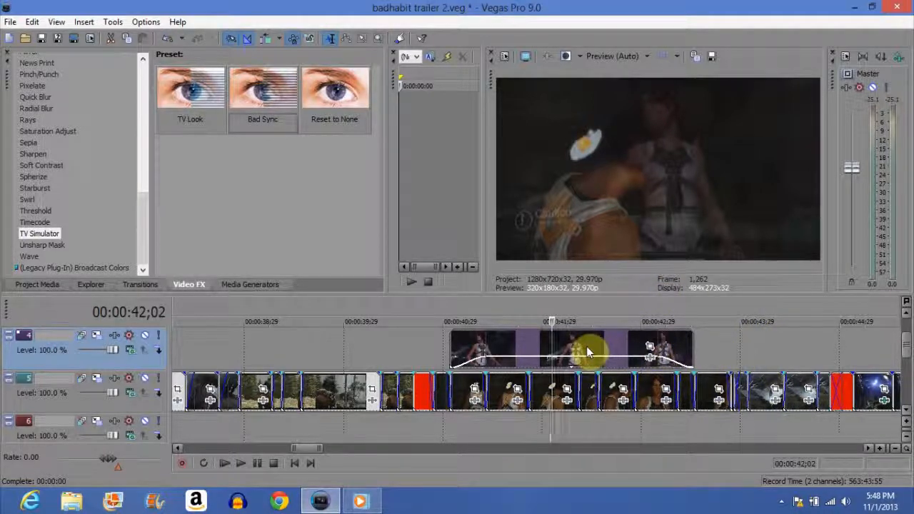
# Step: Compare the blended frames of the track 4 overlay and track 5 footage at several points between 00:00:42;02 and 00:00:43;01
pyautogui.click(558, 350)
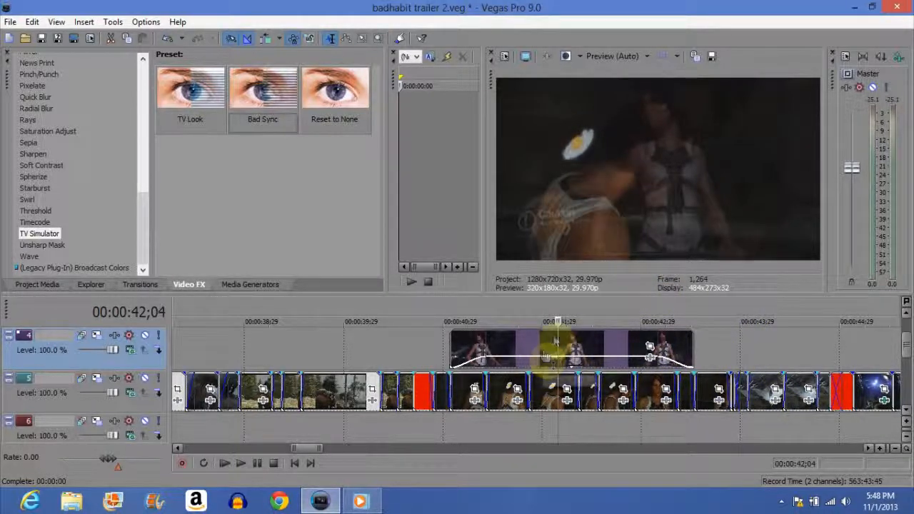
pyautogui.click(552, 341)
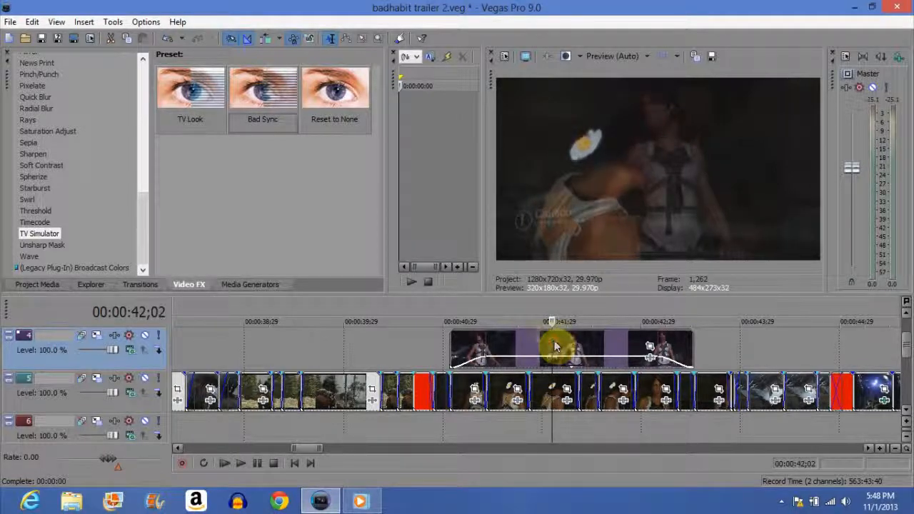
pyautogui.click(553, 341)
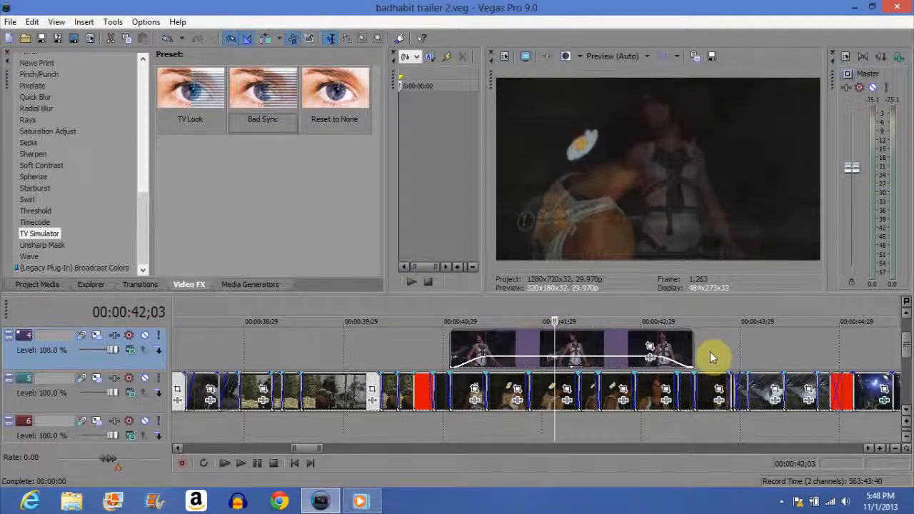
pyautogui.click(648, 341)
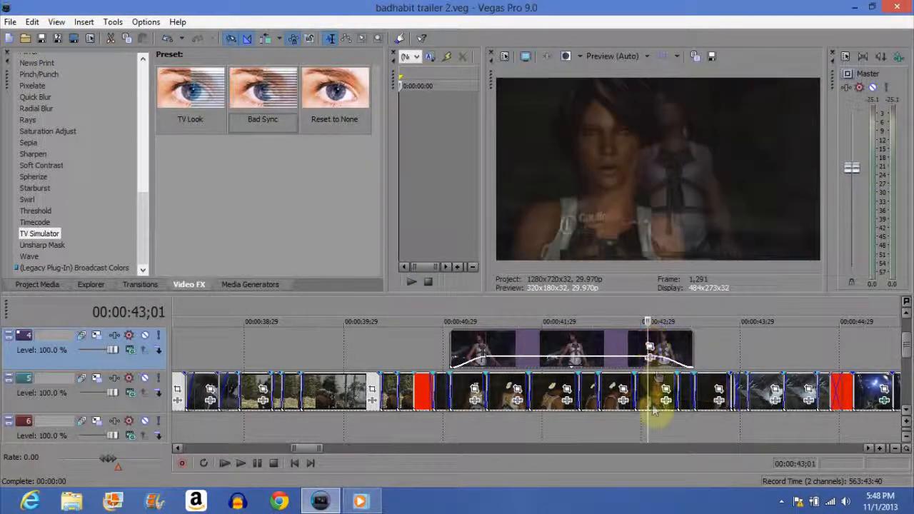
pyautogui.click(610, 341)
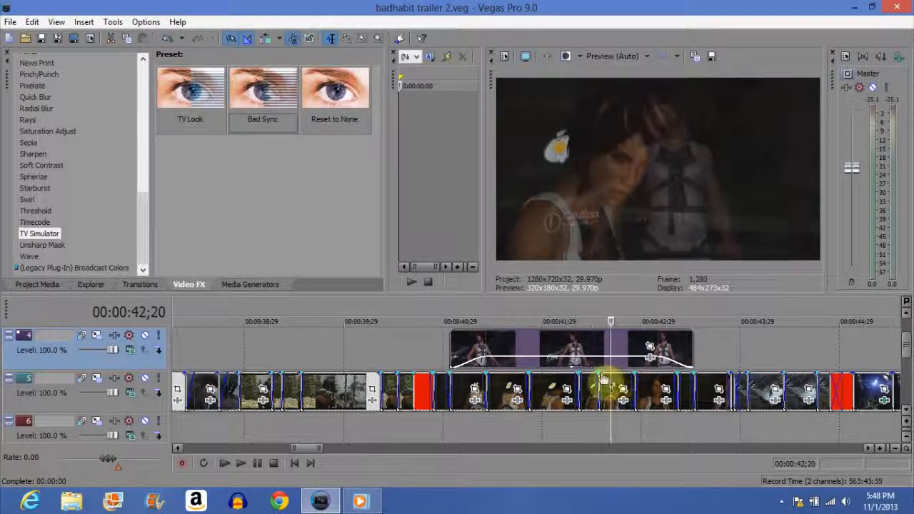
pyautogui.click(551, 342)
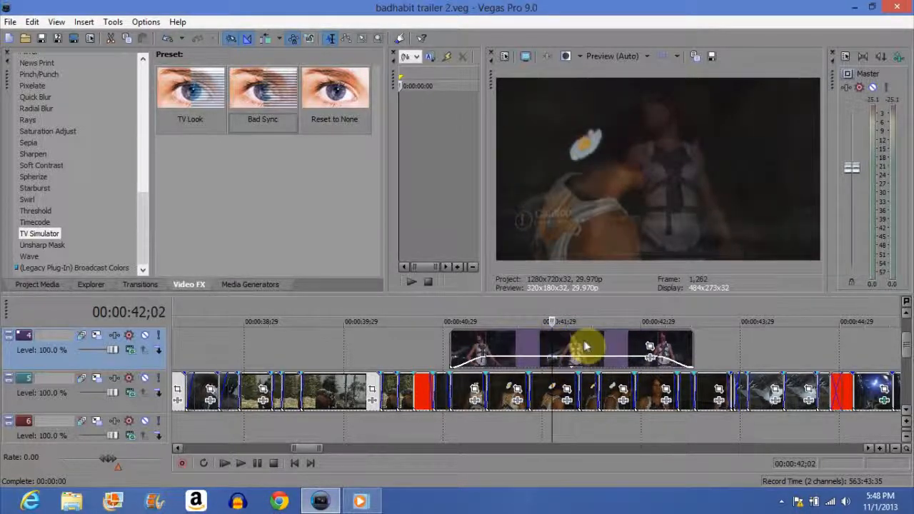
# Step: Compare the track 5 footage just past the overlay's end, around 00:00:43;20, with the blended frame at 00:00:42;20
pyautogui.click(584, 346)
pyautogui.click(708, 350)
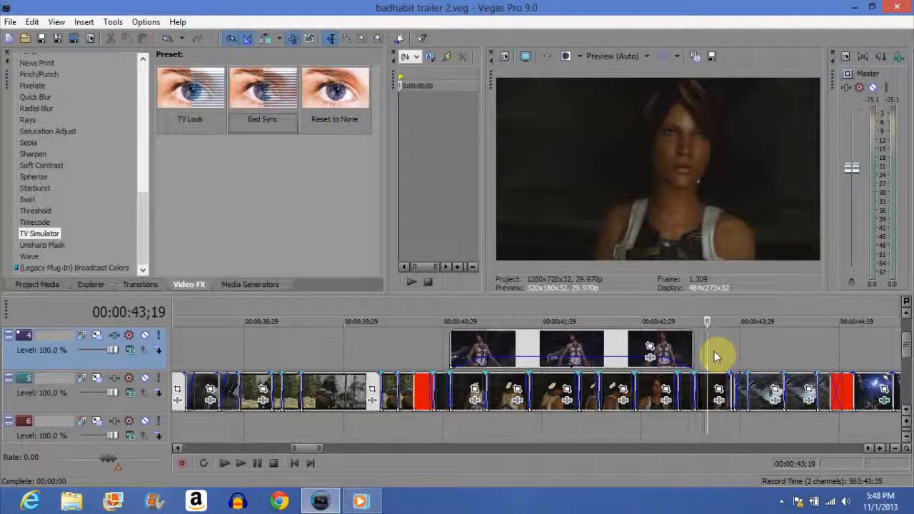
pyautogui.click(612, 348)
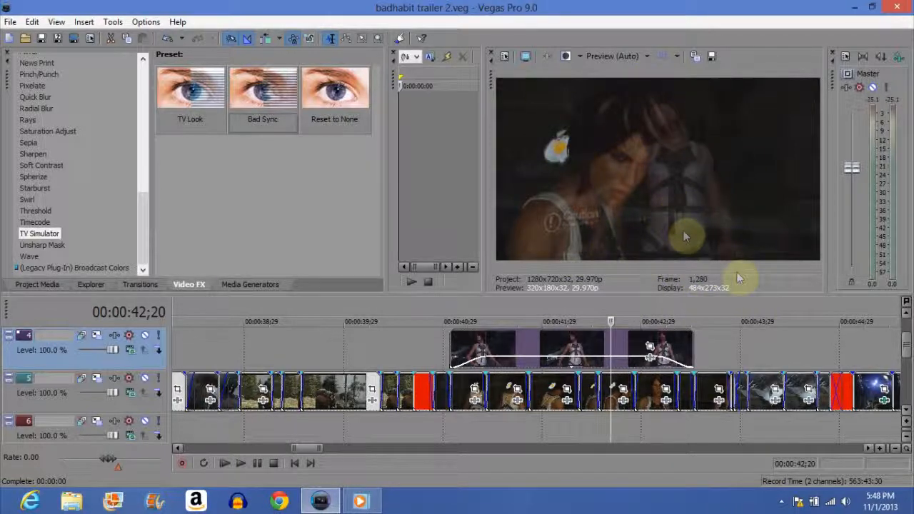
pyautogui.click(708, 344)
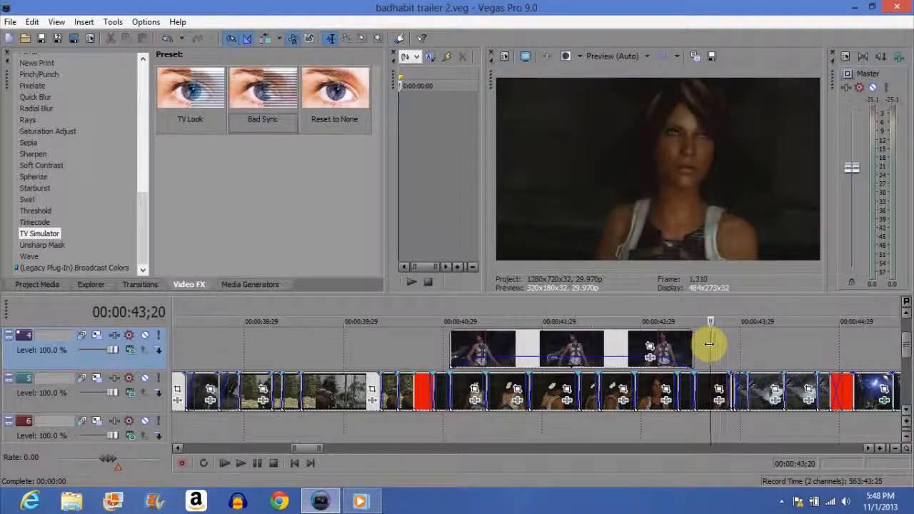
# Step: Switch to the media player, play the rendered badhabit trailer 5 video, pause it at 00:36, and minimize the player
pyautogui.click(360, 501)
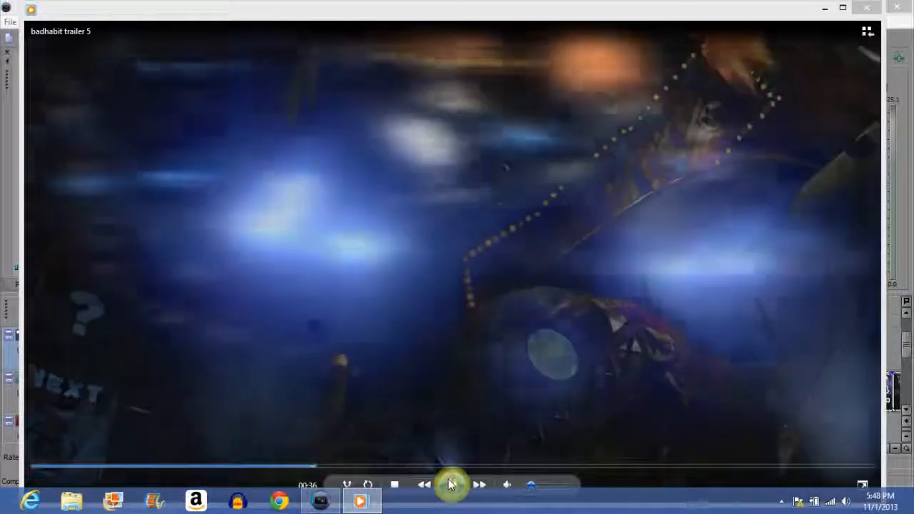
pyautogui.click(451, 484)
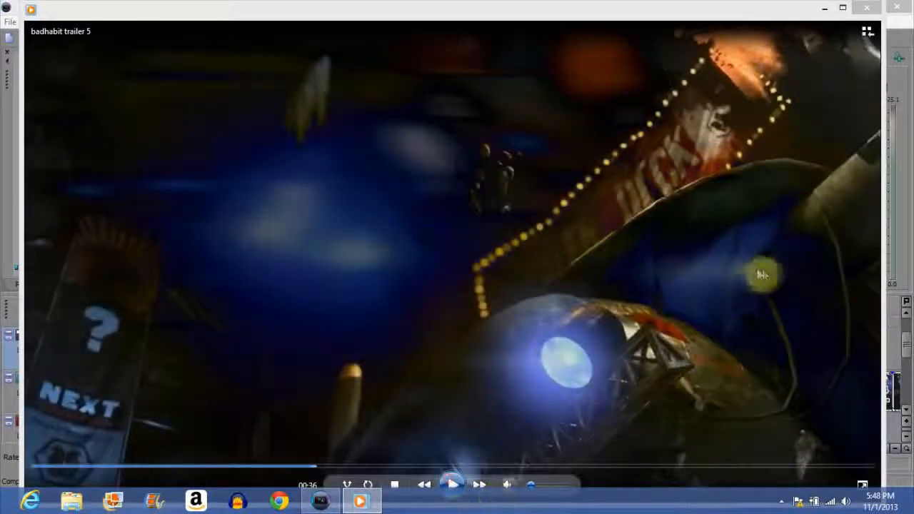
pyautogui.click(823, 7)
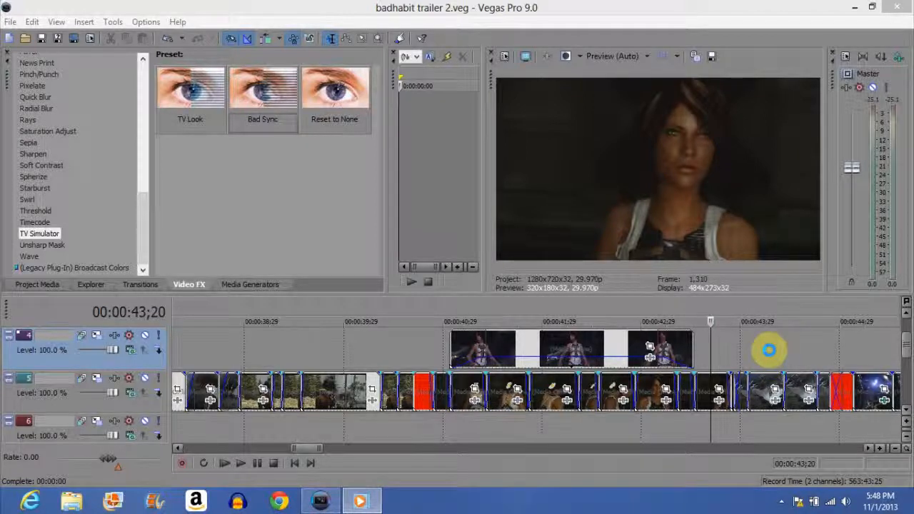
# Step: Move along track 5 past the overlay to the run of very short clips starting at 00:00:45;26
pyautogui.click(768, 349)
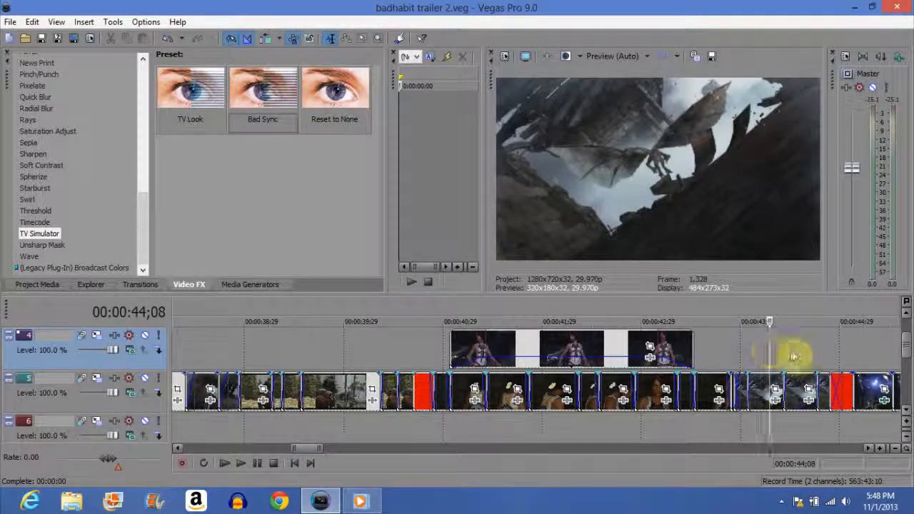
pyautogui.click(792, 355)
pyautogui.scroll(-3, 785, 357)
pyautogui.click(597, 354)
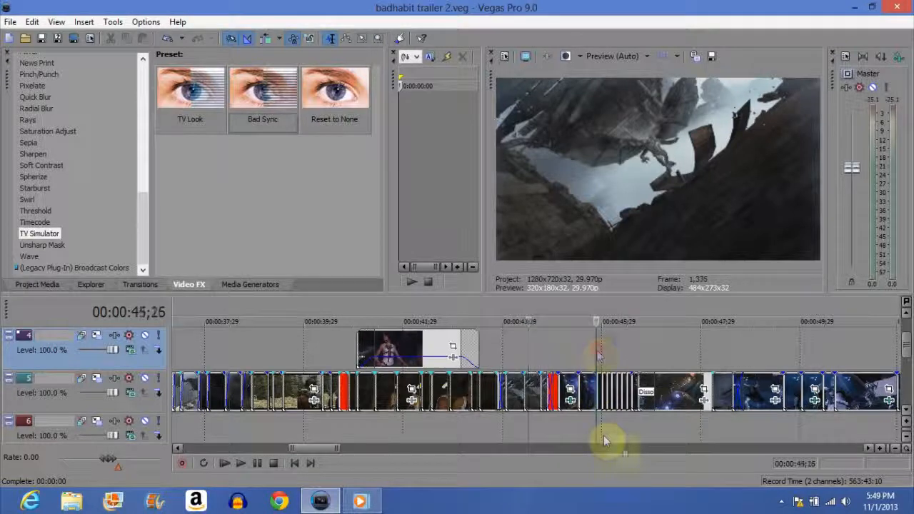
pyautogui.scroll(4, 693, 419)
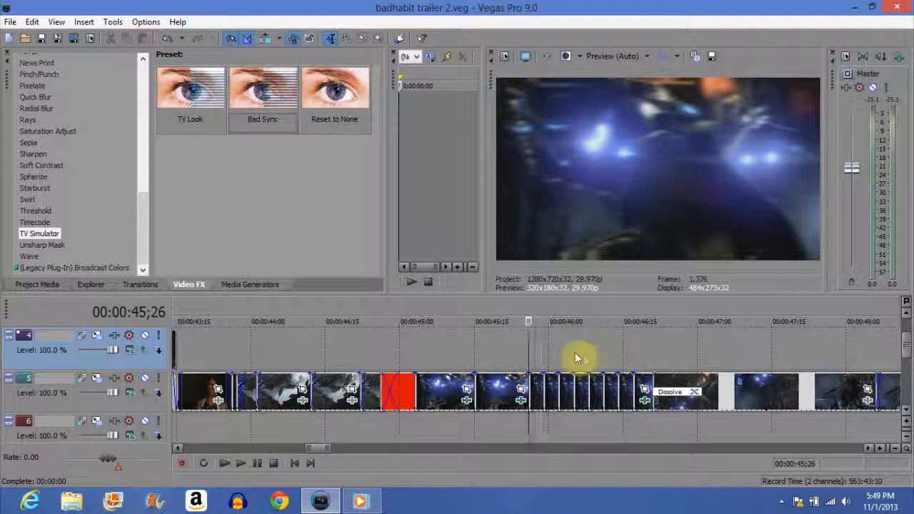
# Step: Find Gaussian Blur among the video effects and show its presets
pyautogui.moveTo(147, 225); pyautogui.dragTo(140, 146)
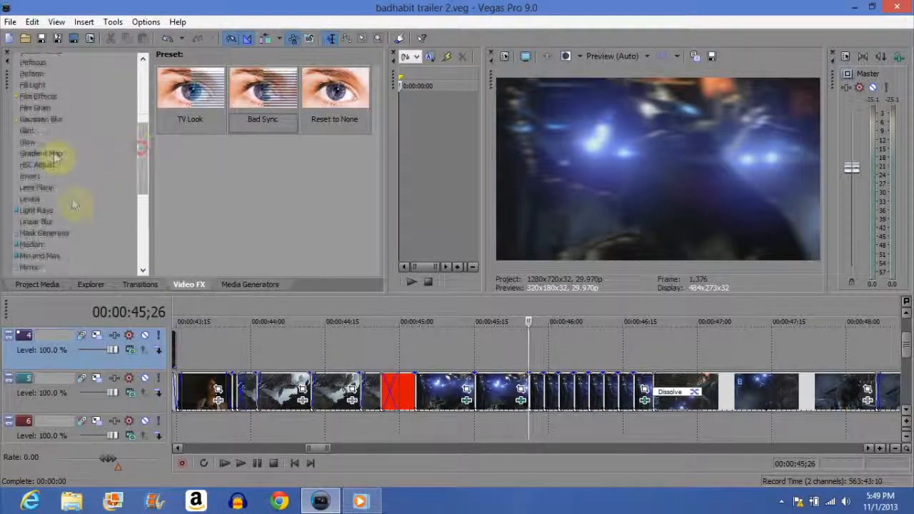
pyautogui.click(43, 120)
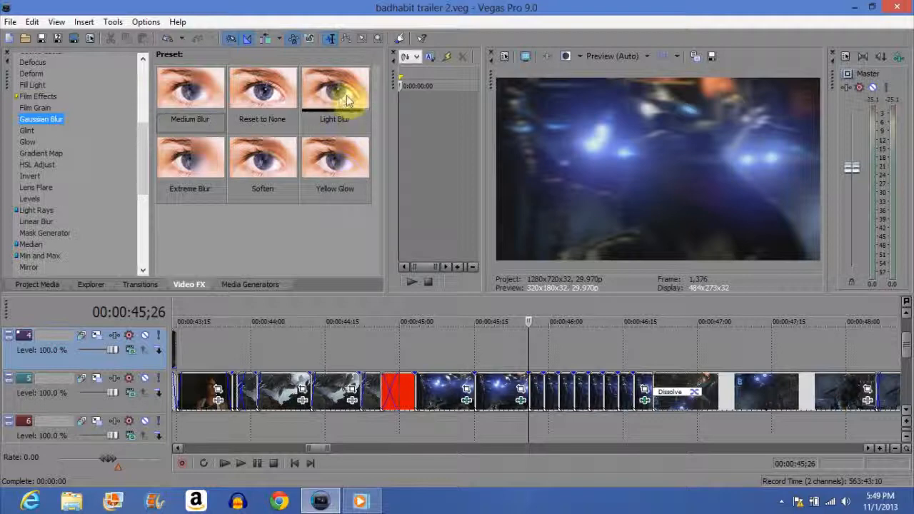
pyautogui.moveTo(346, 99); pyautogui.dragTo(566, 388)
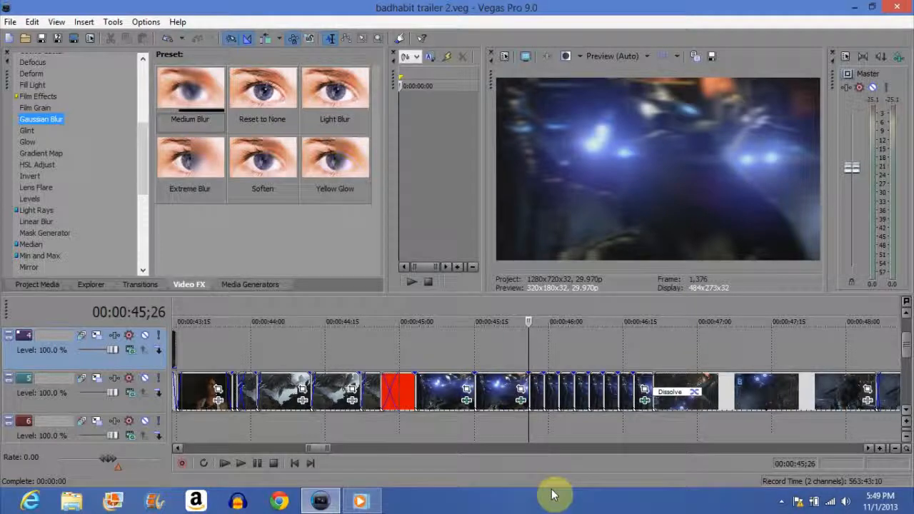
pyautogui.scroll(2, 624, 408)
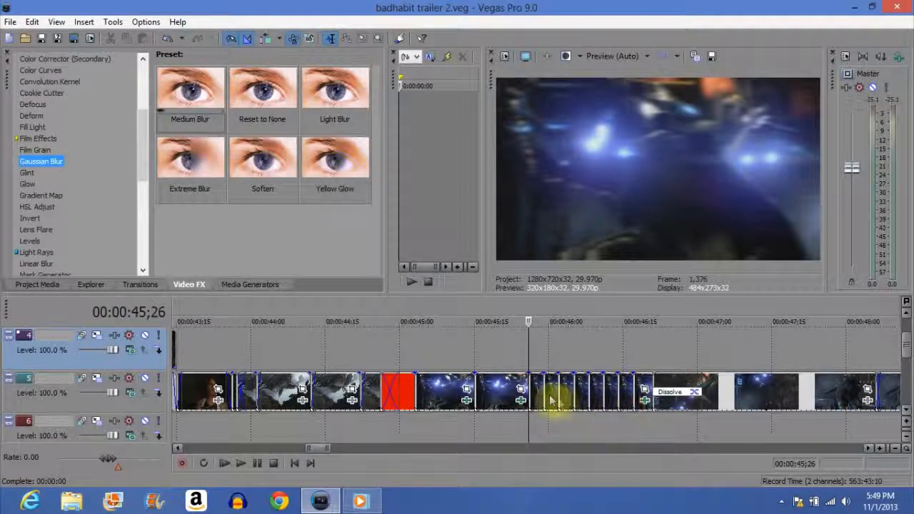
# Step: Try higher Gaussian Blur horizontal and vertical ranges on the short track 5 clip at 00:00:45;26, and restore them to 0.027 and 0.000
pyautogui.scroll(2, 621, 420)
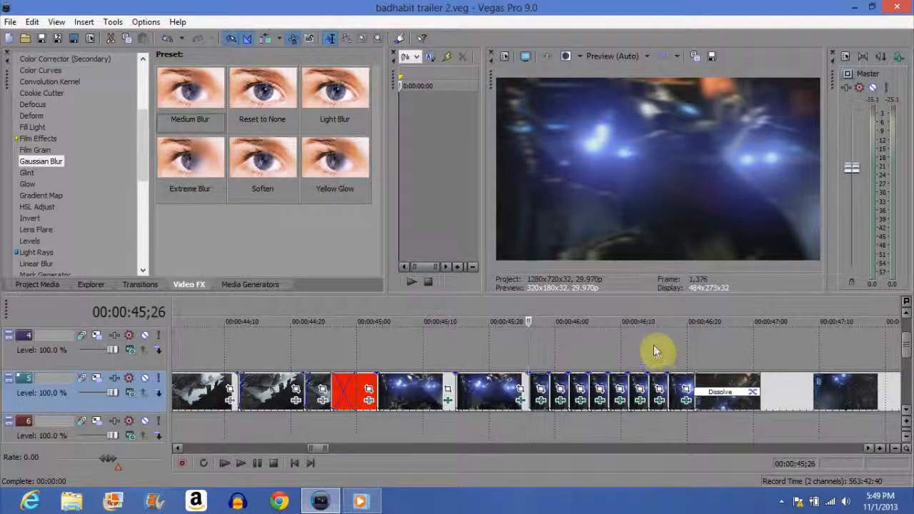
pyautogui.rightClick(544, 386)
pyautogui.click(592, 149)
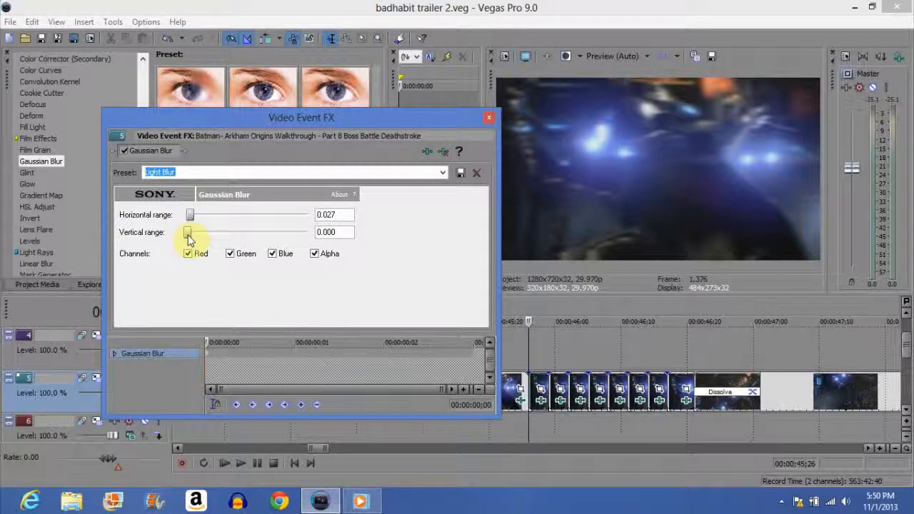
pyautogui.moveTo(192, 218)
pyautogui.mouseDown()
pyautogui.moveTo(244, 219)
pyautogui.moveTo(196, 217)
pyautogui.mouseUp()
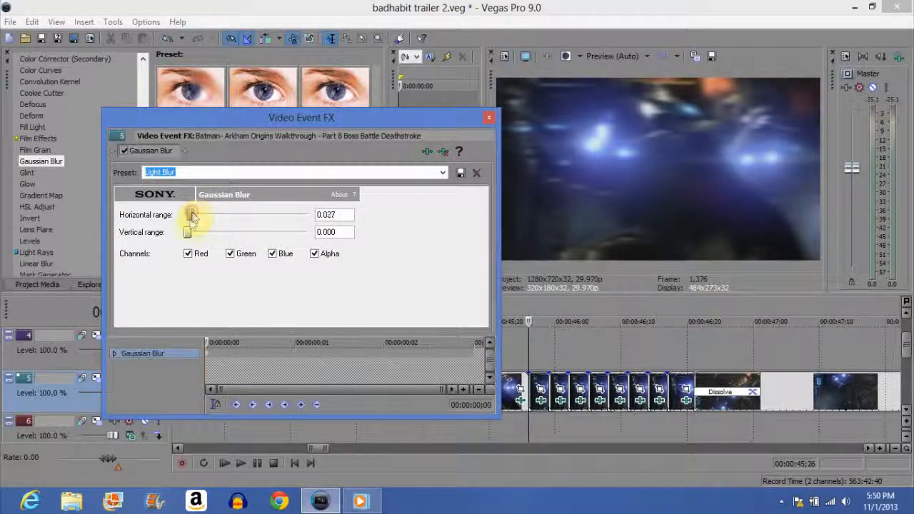
pyautogui.moveTo(197, 238)
pyautogui.mouseDown()
pyautogui.moveTo(216, 238)
pyautogui.moveTo(190, 231)
pyautogui.moveTo(190, 246)
pyautogui.mouseUp()
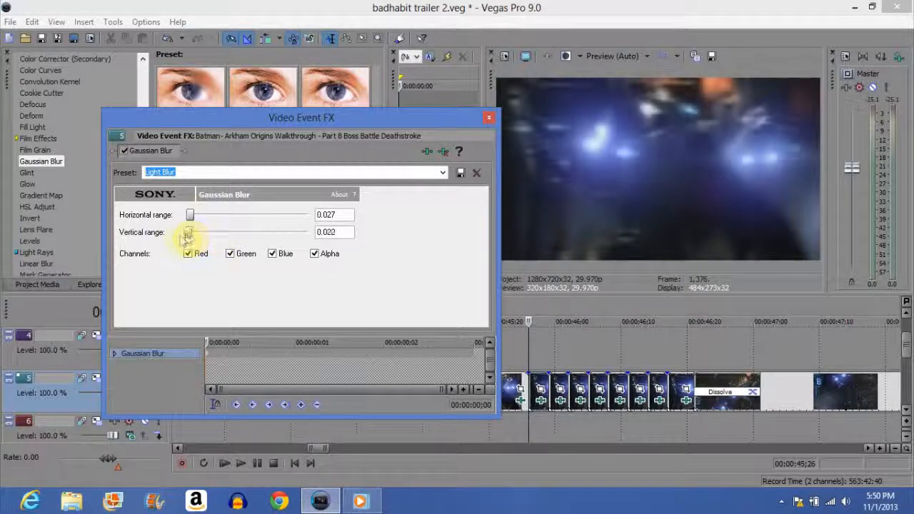
pyautogui.click(488, 118)
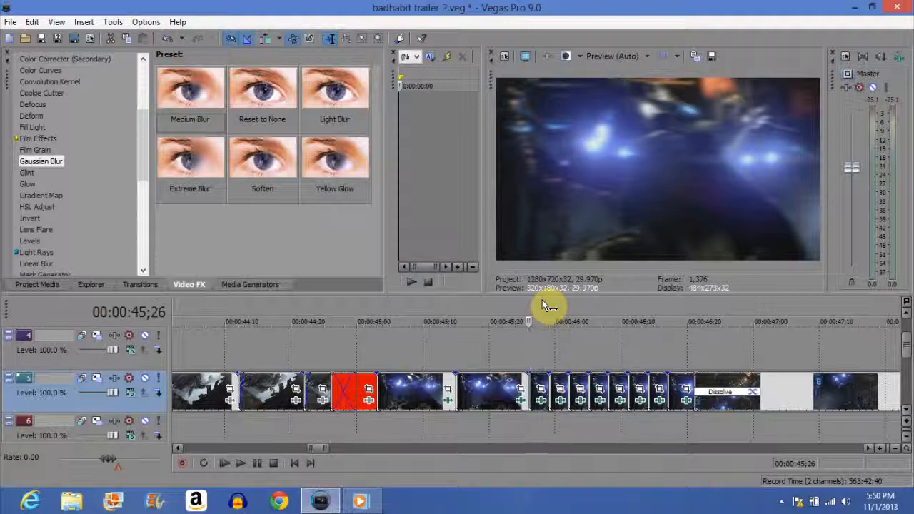
# Step: Check the Gaussian Blur settings of the first and second short track 5 clips from 00:00:45;26 onward
pyautogui.rightClick(541, 386)
pyautogui.click(607, 151)
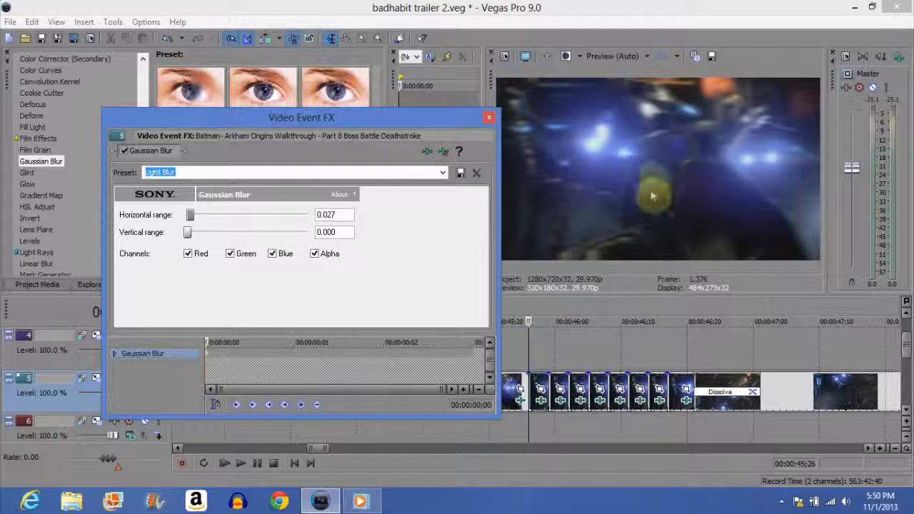
pyautogui.click(488, 118)
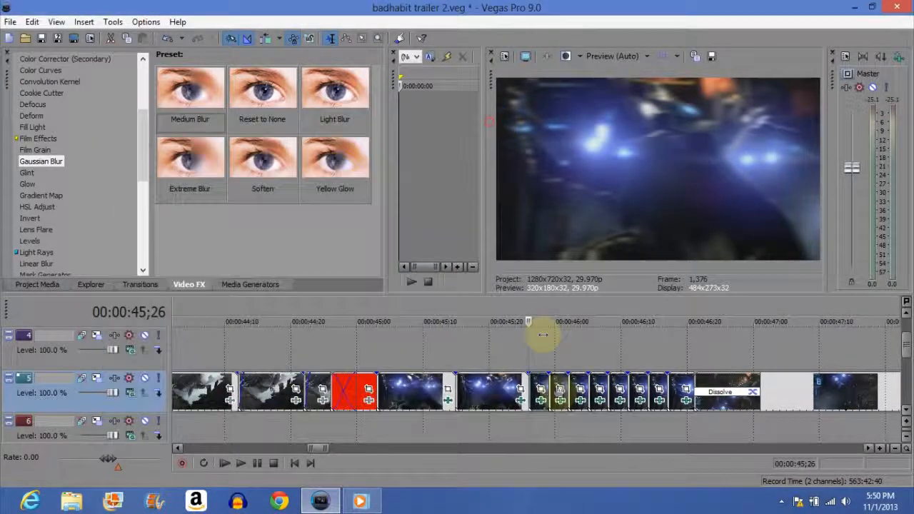
pyautogui.rightClick(561, 383)
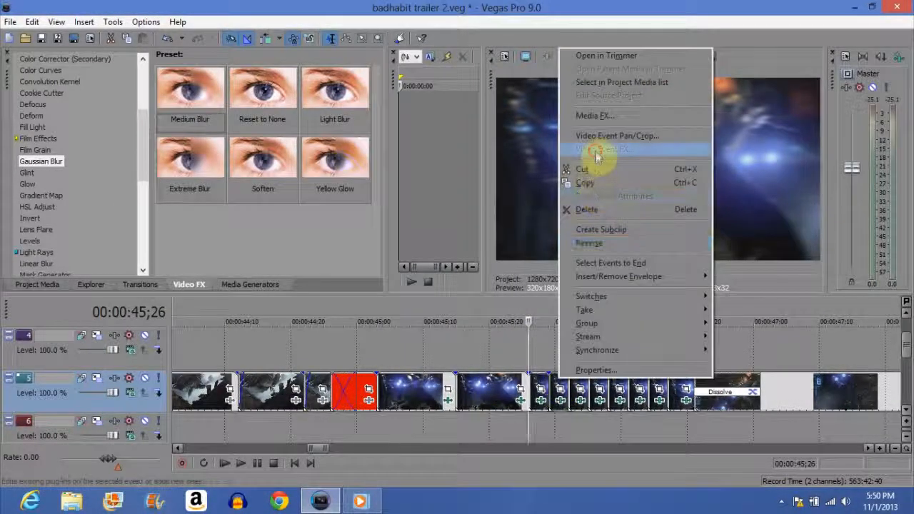
pyautogui.click(591, 149)
pyautogui.click(488, 118)
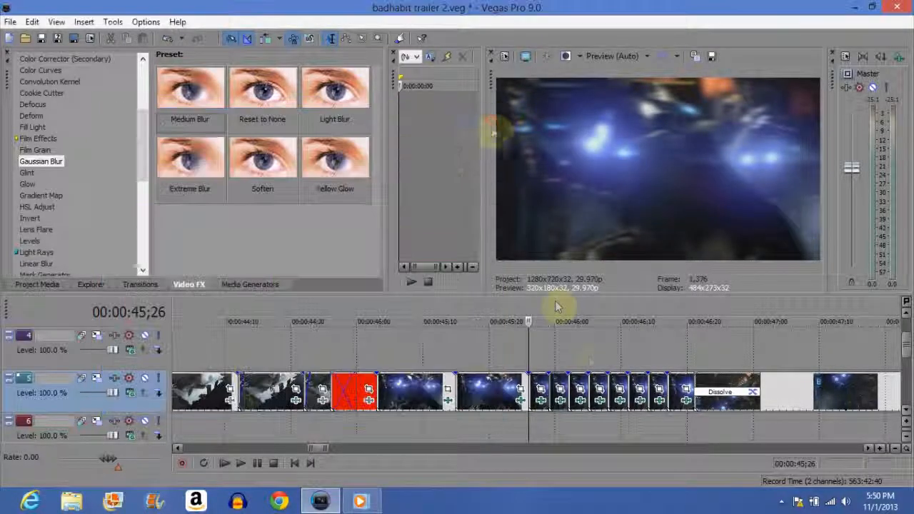
# Step: Check the Gaussian Blur ranges of the third and fourth short clips in the same track 5 run
pyautogui.rightClick(578, 386)
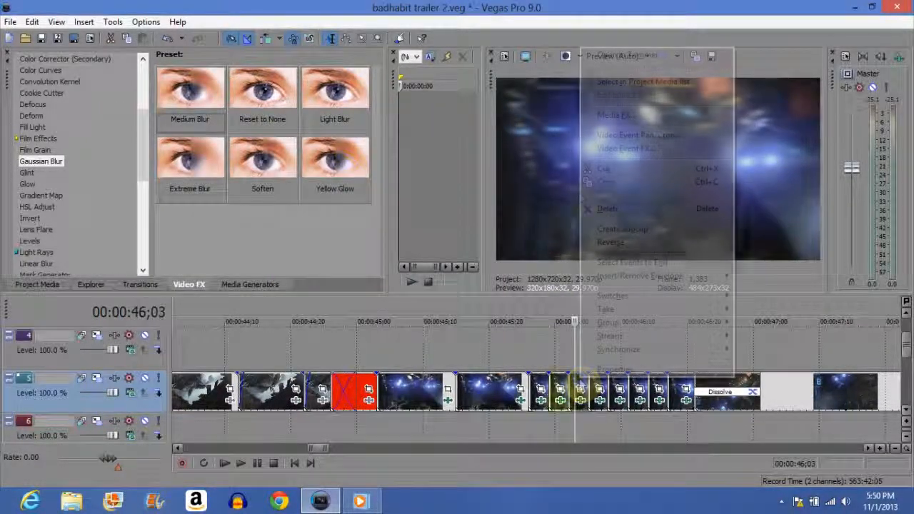
pyautogui.click(607, 150)
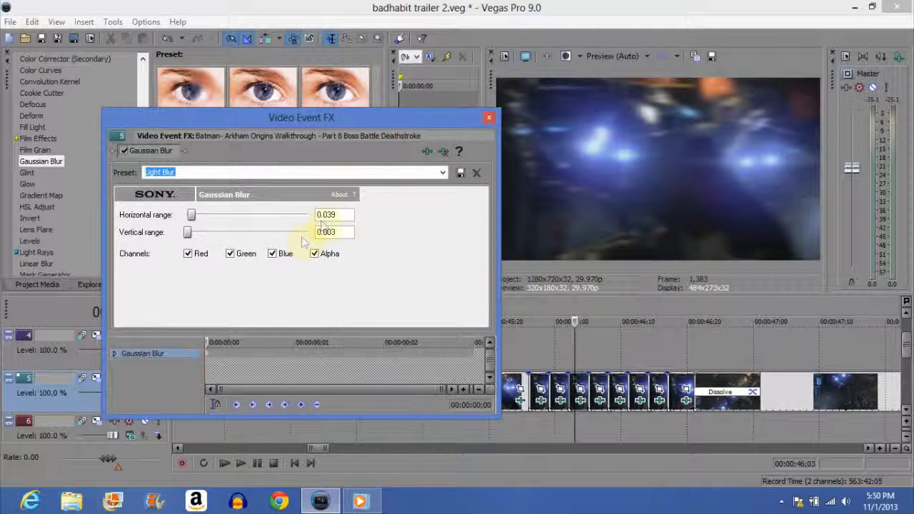
pyautogui.click(488, 118)
pyautogui.rightClick(598, 386)
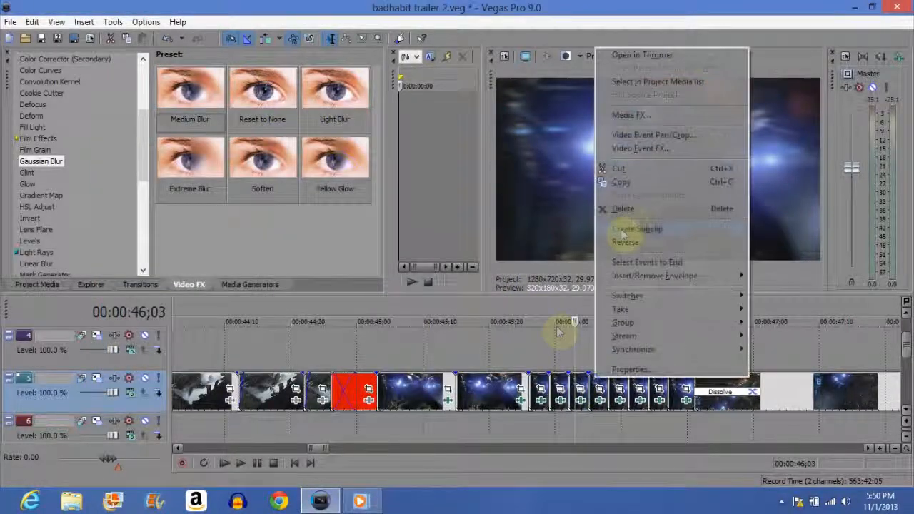
pyautogui.click(642, 149)
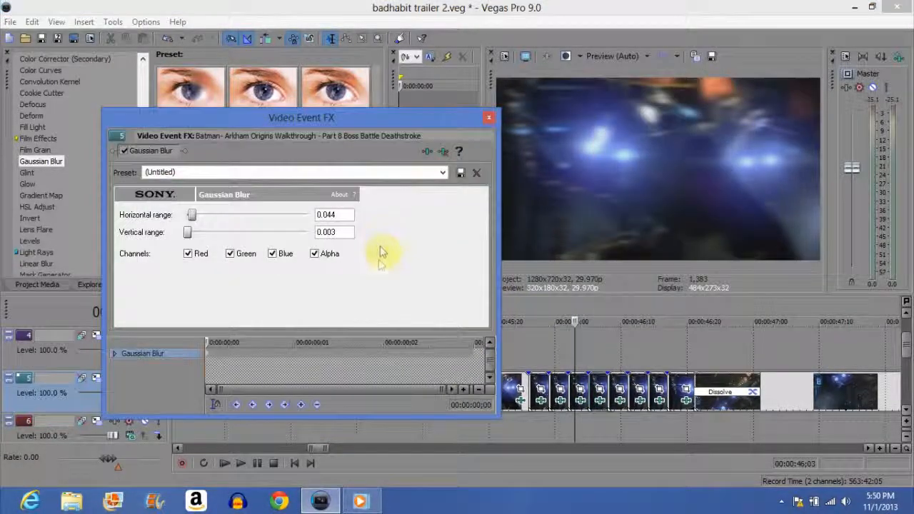
# Step: Close the effect settings and compare preview frames across the run of short blurred track 5 clips, from 00:00:46;03 to 00:00:46;18
pyautogui.click(488, 118)
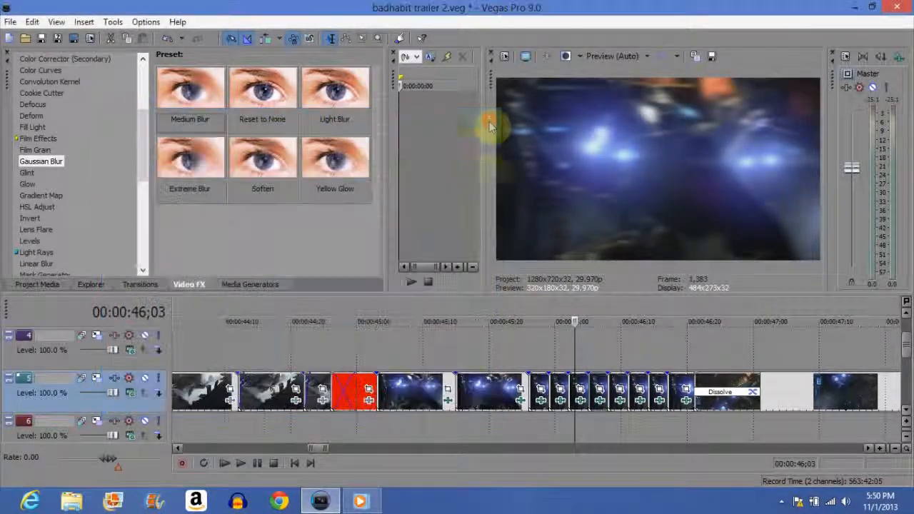
pyautogui.click(615, 341)
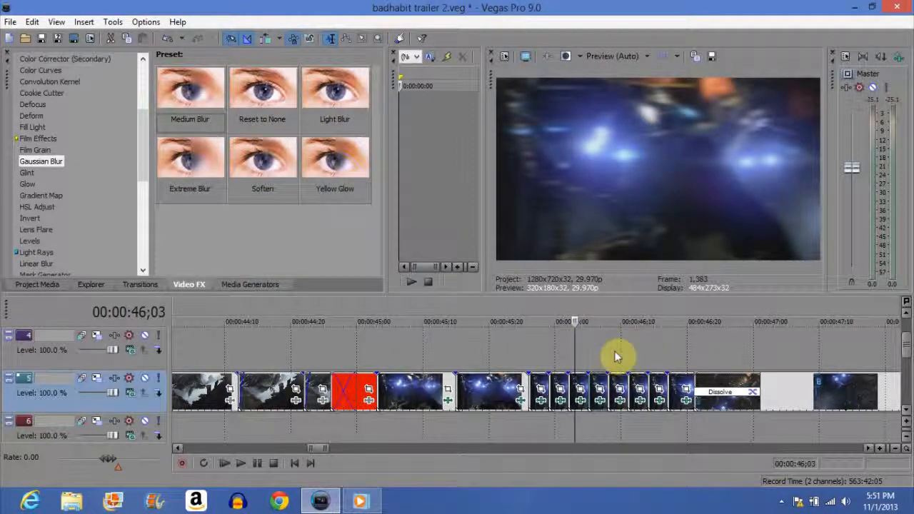
pyautogui.click(640, 357)
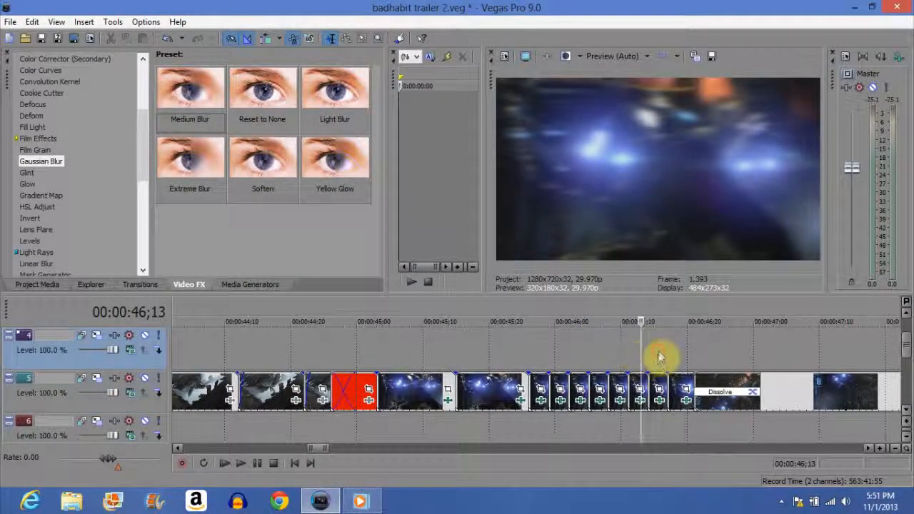
pyautogui.click(660, 358)
pyautogui.click(674, 367)
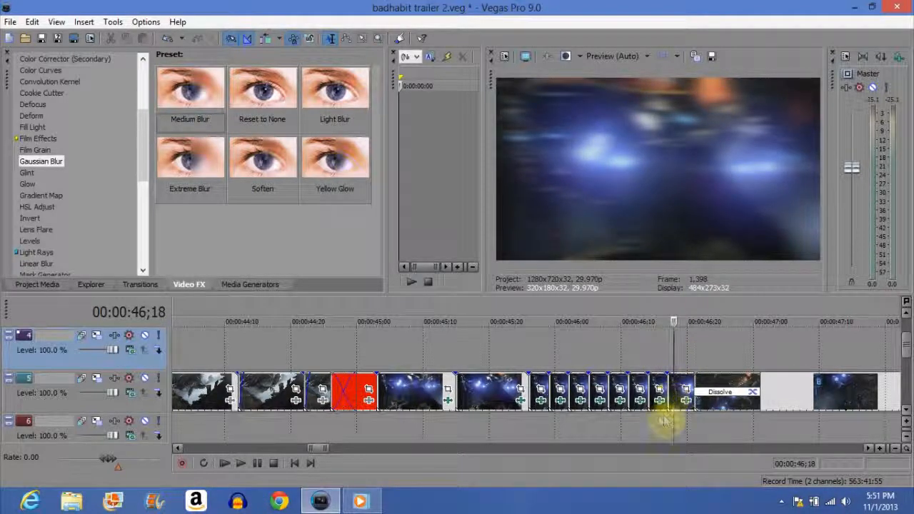
pyautogui.click(537, 362)
pyautogui.click(563, 364)
pyautogui.click(575, 360)
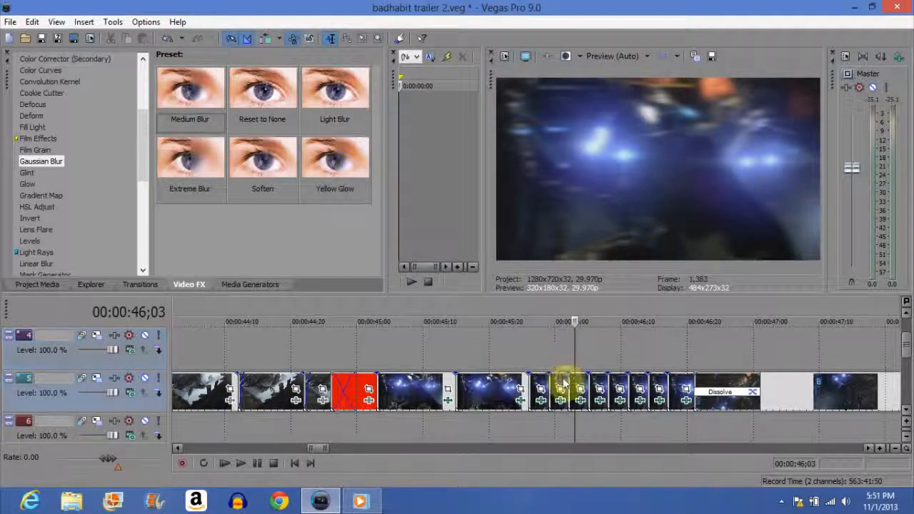
# Step: Check the Gaussian Blur ranges of the second short track 5 clip, just before 00:00:46;03
pyautogui.rightClick(567, 384)
pyautogui.click(608, 146)
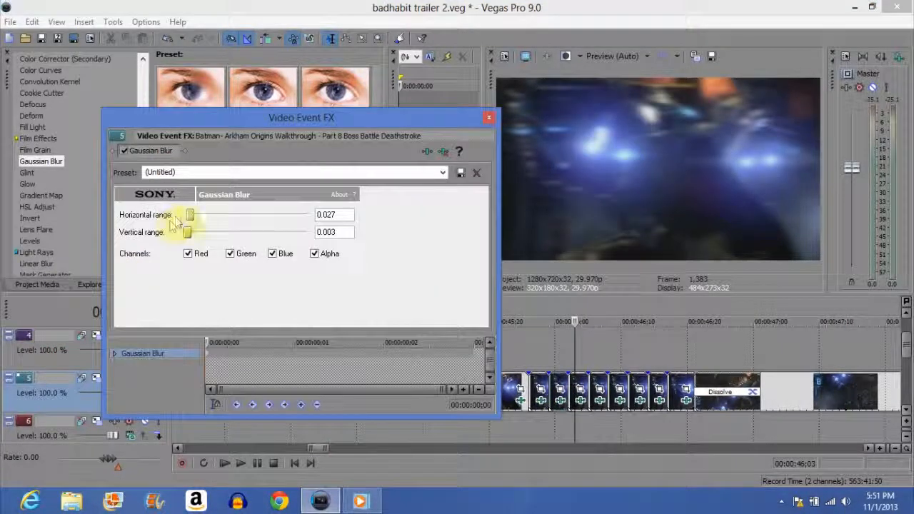
pyautogui.click(491, 117)
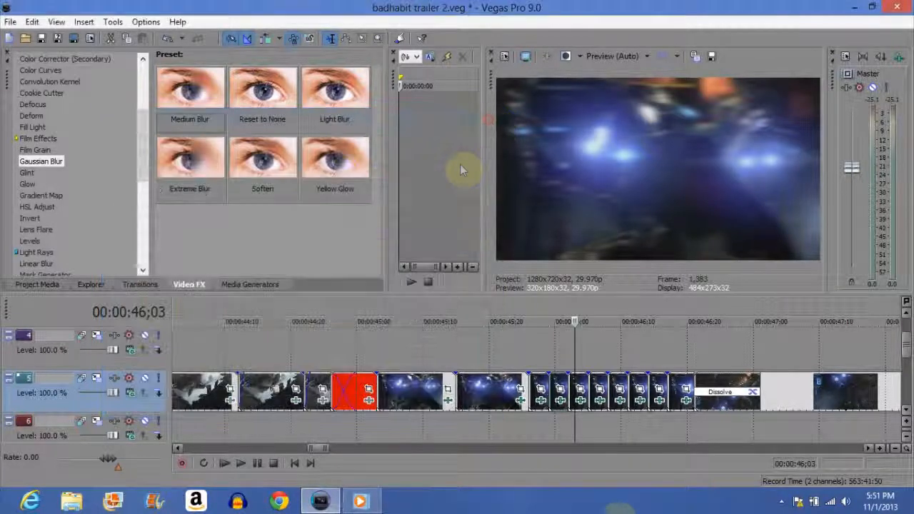
# Step: Preview the dissolve on track 5 at 00:00:46;27 and show the Dissolve presets among the transitions
pyautogui.click(733, 391)
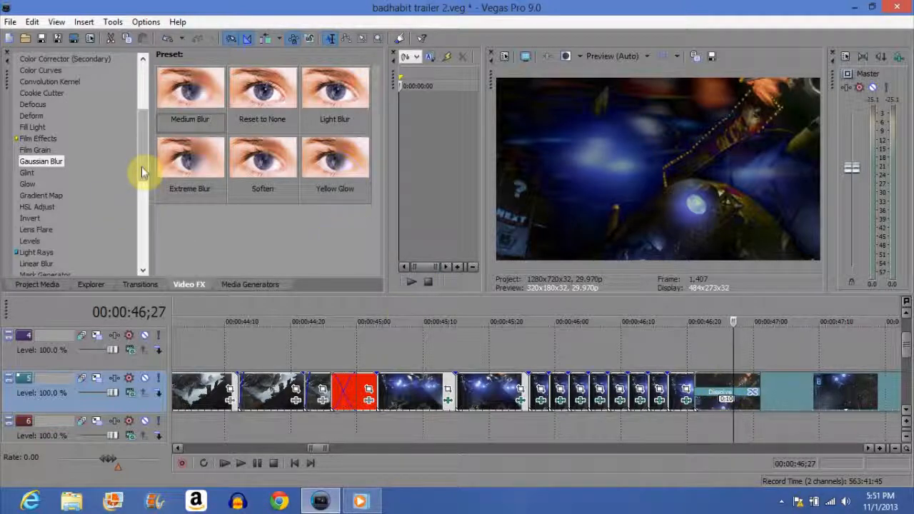
pyautogui.scroll(1, 141, 153)
pyautogui.click(140, 284)
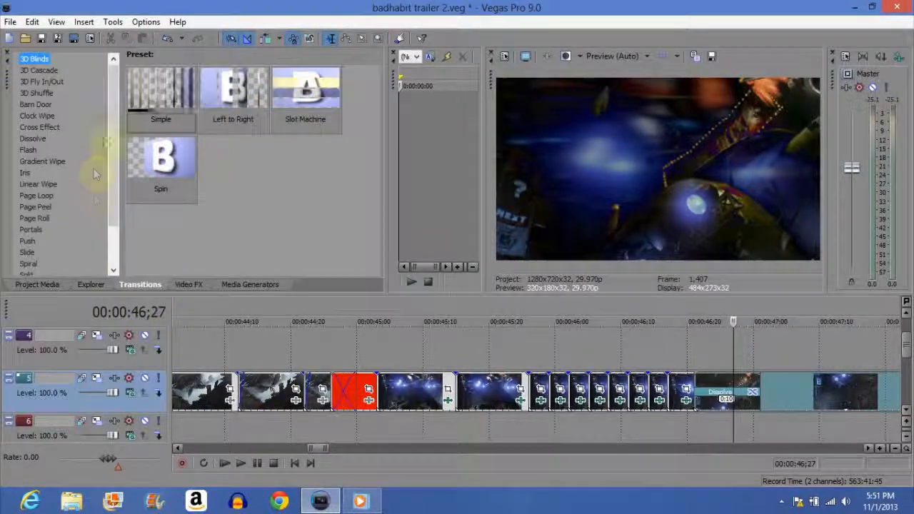
pyautogui.moveTo(114, 102); pyautogui.dragTo(112, 185)
pyautogui.click(32, 95)
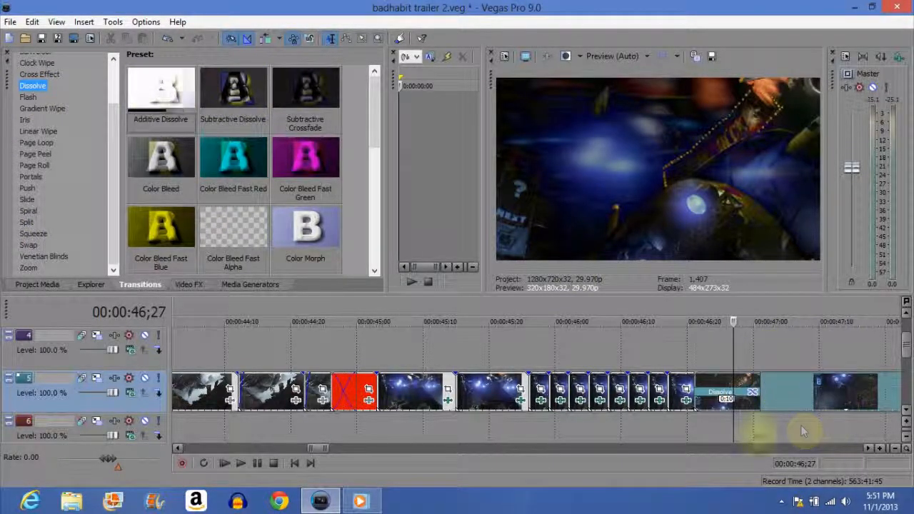
# Step: Compare preview frames before, during and after the track 5 dissolve, between 00:00:46;18 and 00:00:47;05
pyautogui.click(669, 394)
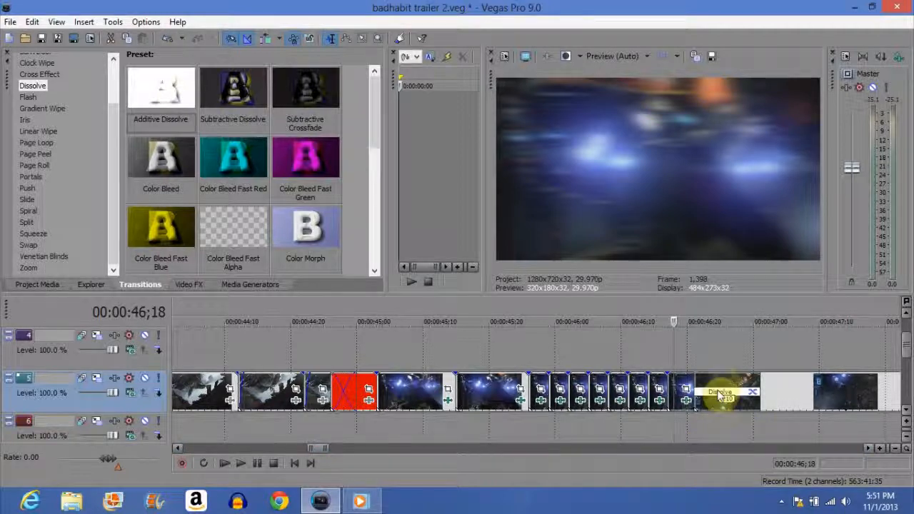
pyautogui.click(720, 396)
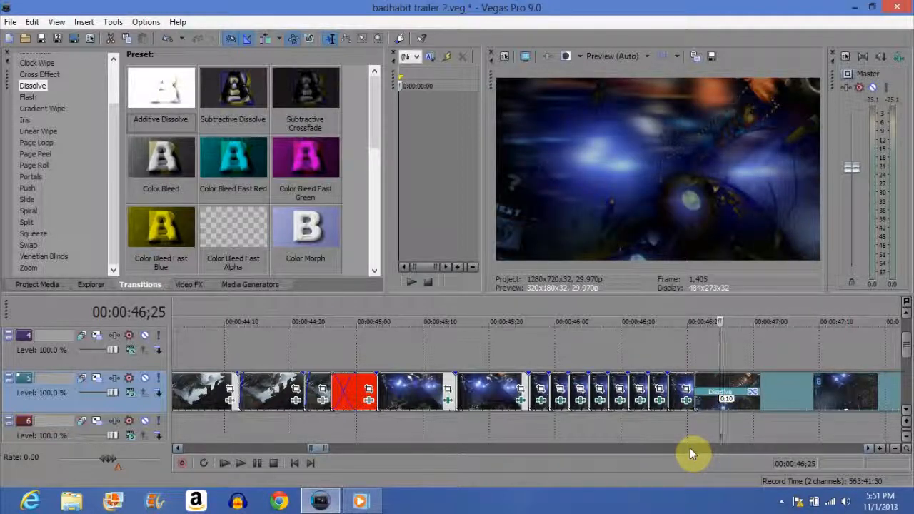
pyautogui.click(782, 393)
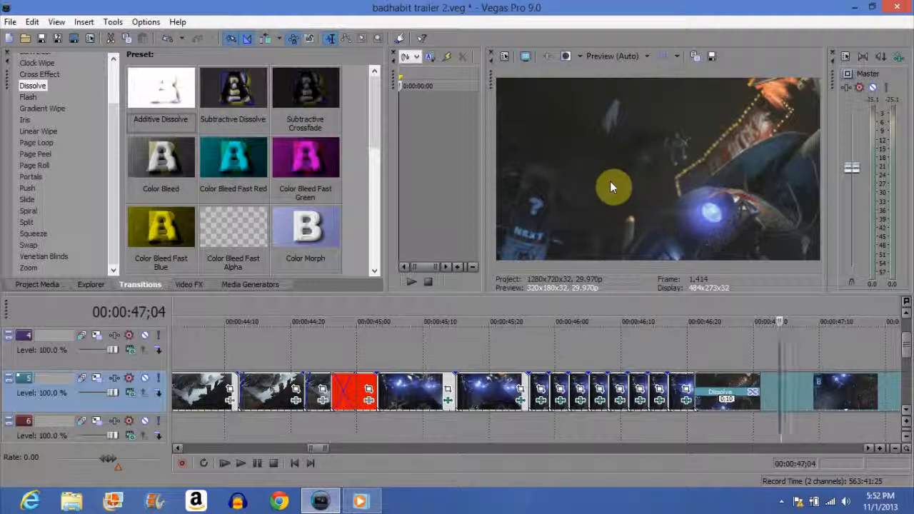
pyautogui.click(727, 386)
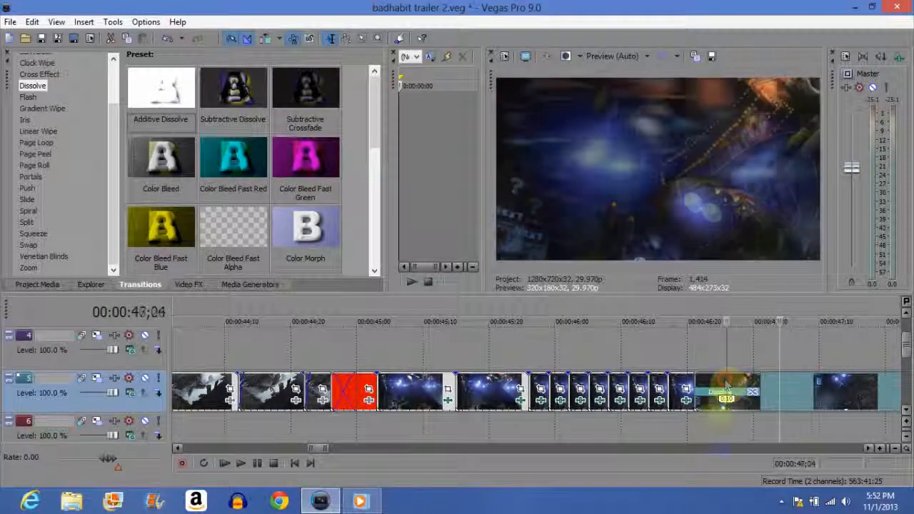
pyautogui.click(786, 388)
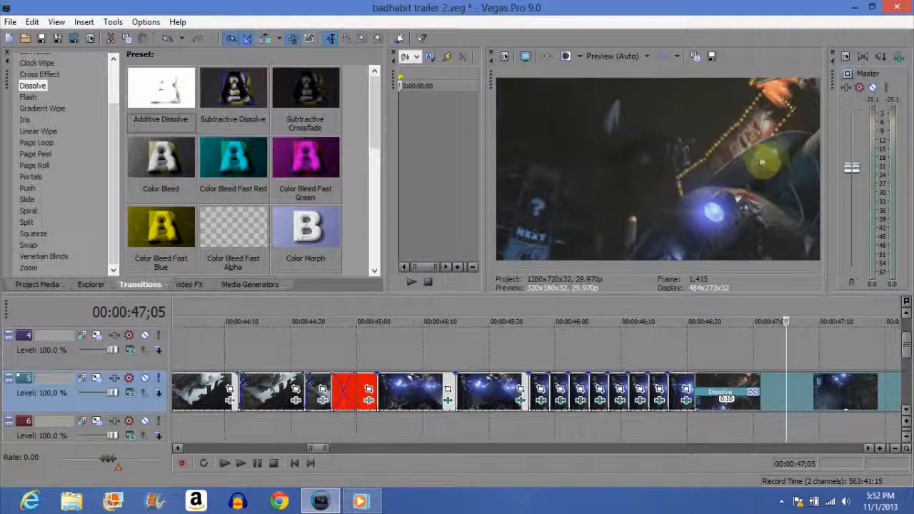
pyautogui.click(719, 392)
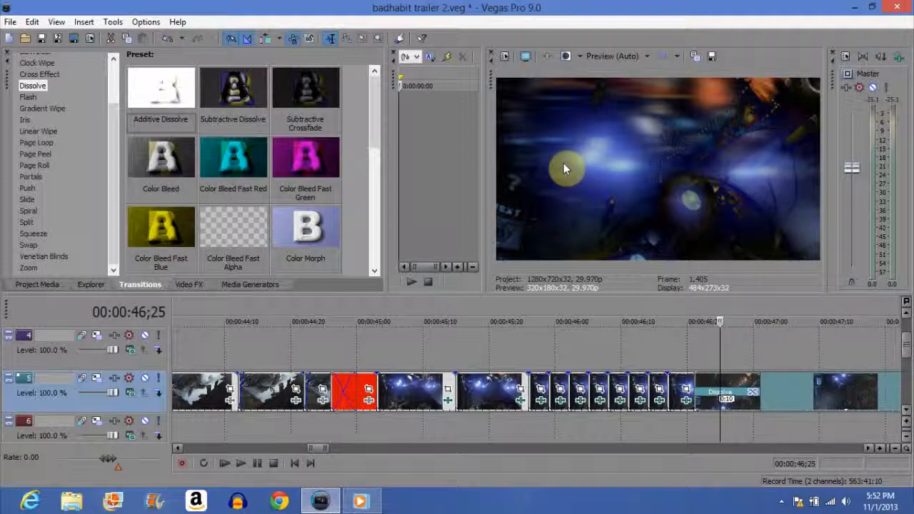
pyautogui.click(734, 380)
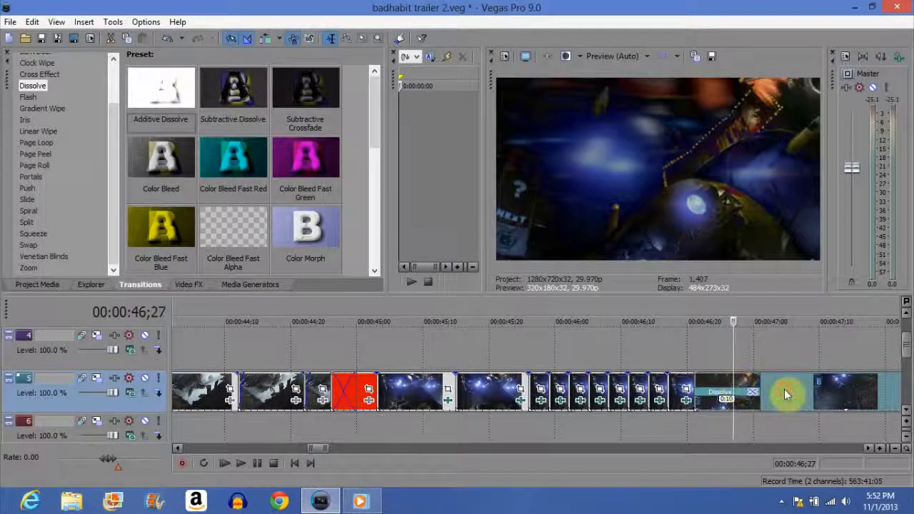
pyautogui.click(786, 393)
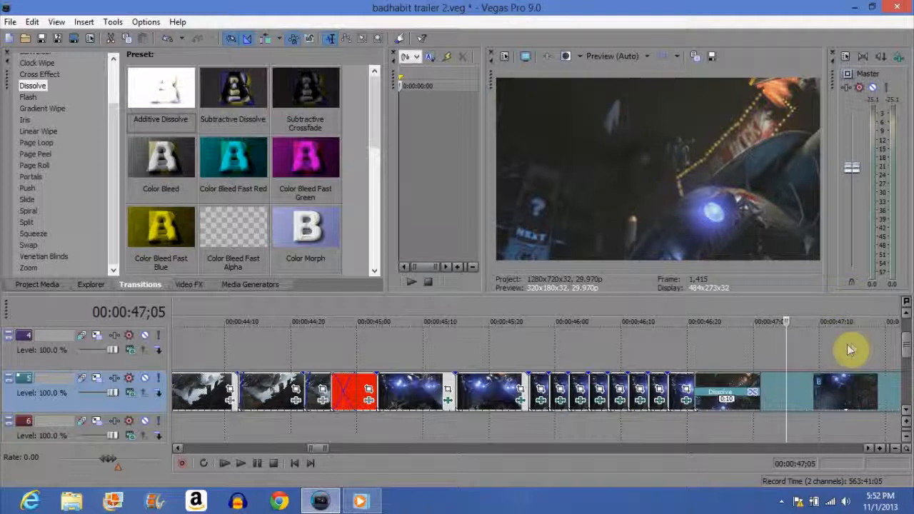
# Step: Preview the frame at 00:00:47;21, play the rendered badhabit trailer 5 in the media player from 00:36, and return to Vegas Pro
pyautogui.click(826, 364)
pyautogui.scroll(-3, 714, 364)
pyautogui.click(553, 351)
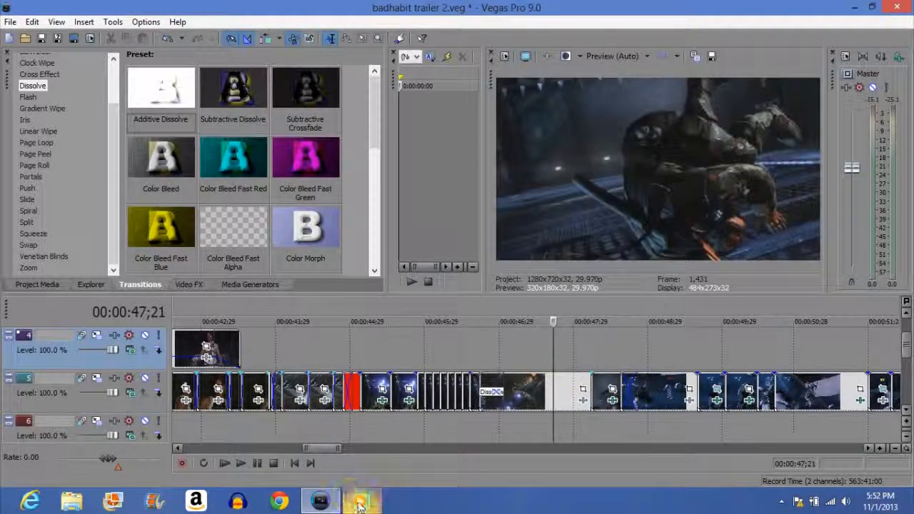
pyautogui.click(359, 499)
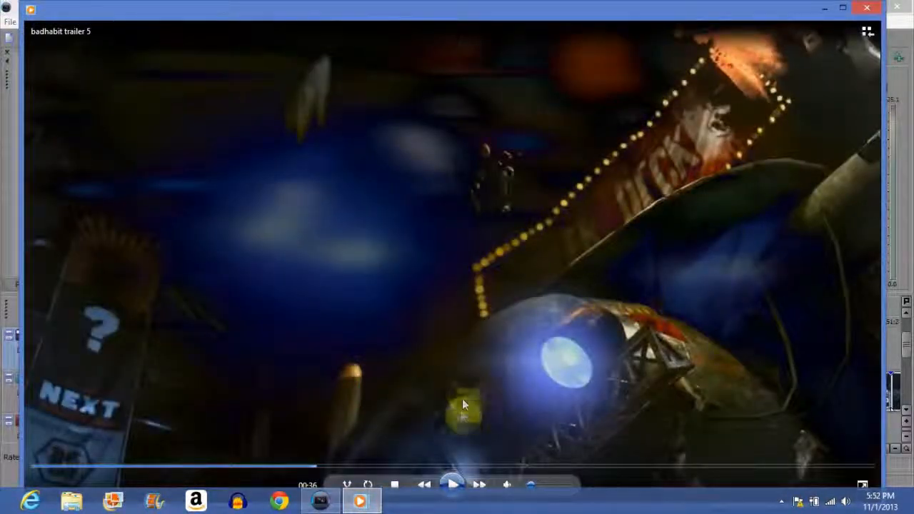
pyautogui.click(452, 486)
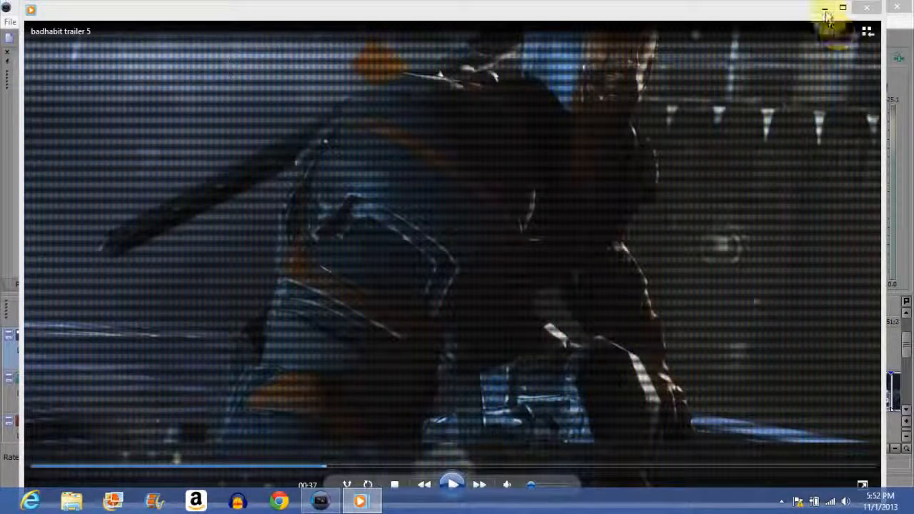
pyautogui.click(824, 8)
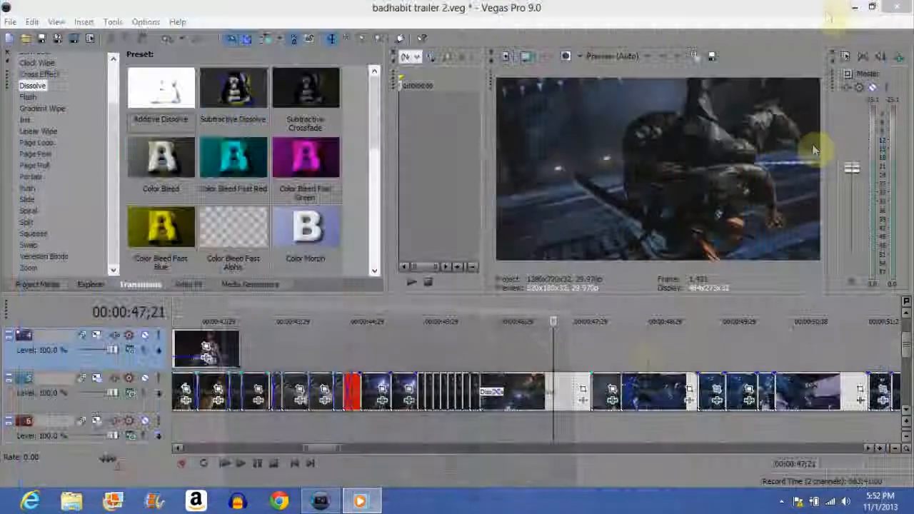
# Step: Save the project and preview the end of the track 5 dissolve clip from 00:00:47;25 to the next clip at 00:00:48;06
pyautogui.click(561, 382)
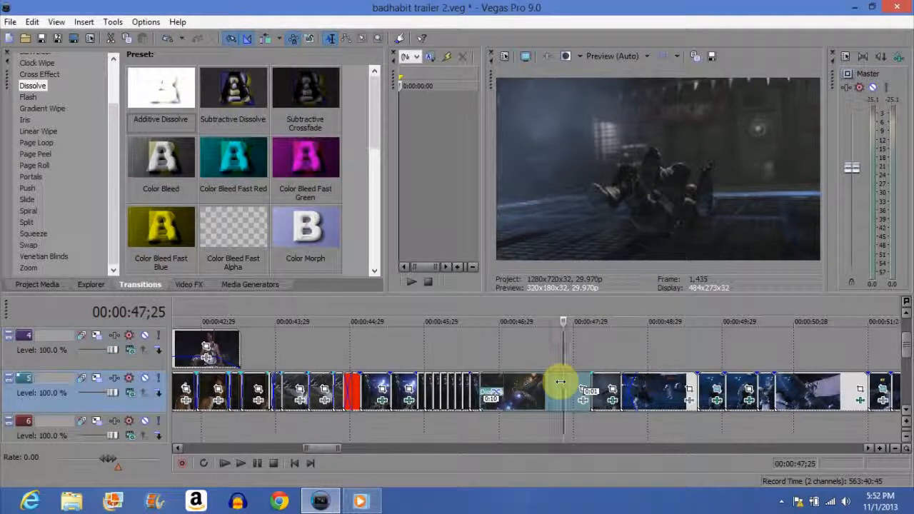
pyautogui.click(568, 383)
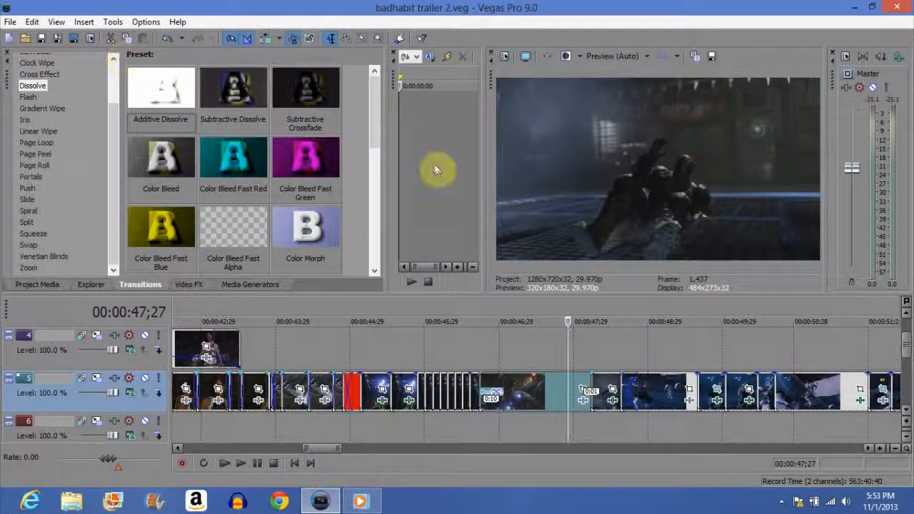
pyautogui.click(567, 383)
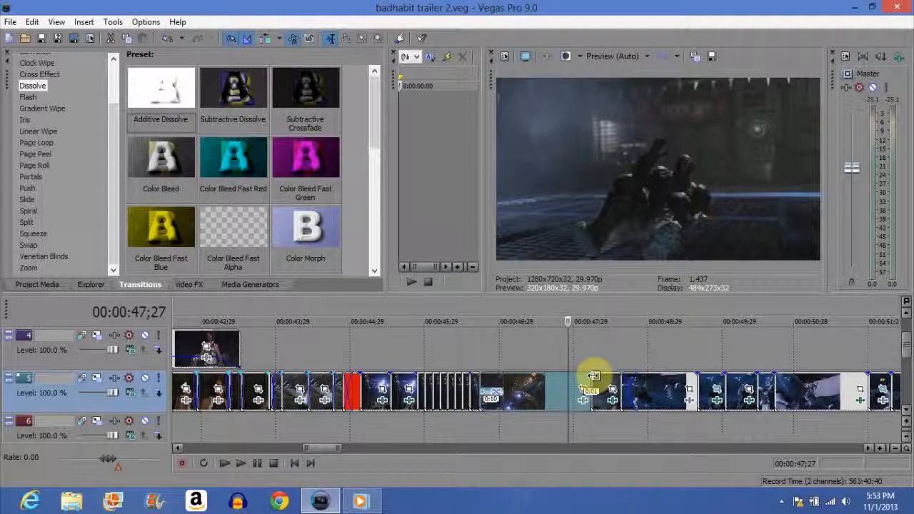
pyautogui.click(590, 382)
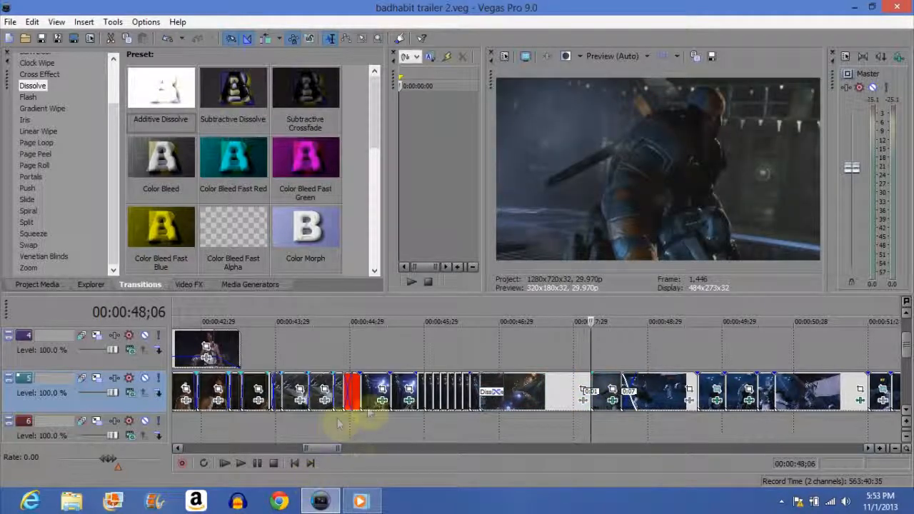
# Step: Replay the rendered badhabit trailer 5 in the media player up to the scan-line shot at 00:38, and return to Vegas Pro
pyautogui.click(360, 501)
pyautogui.click(312, 467)
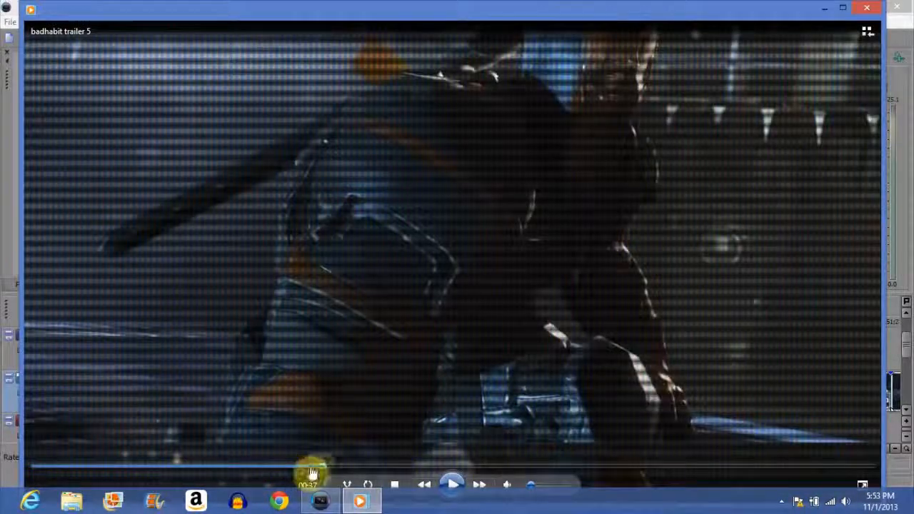
pyautogui.click(457, 486)
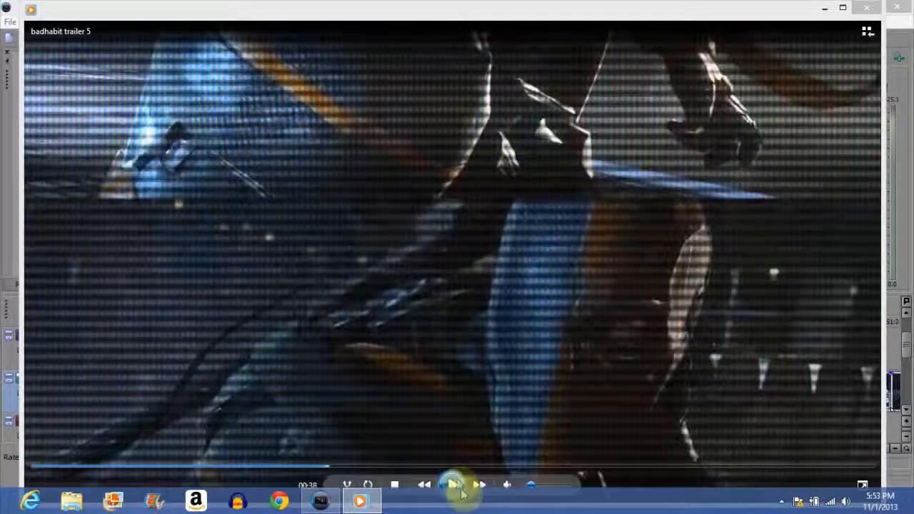
pyautogui.click(459, 485)
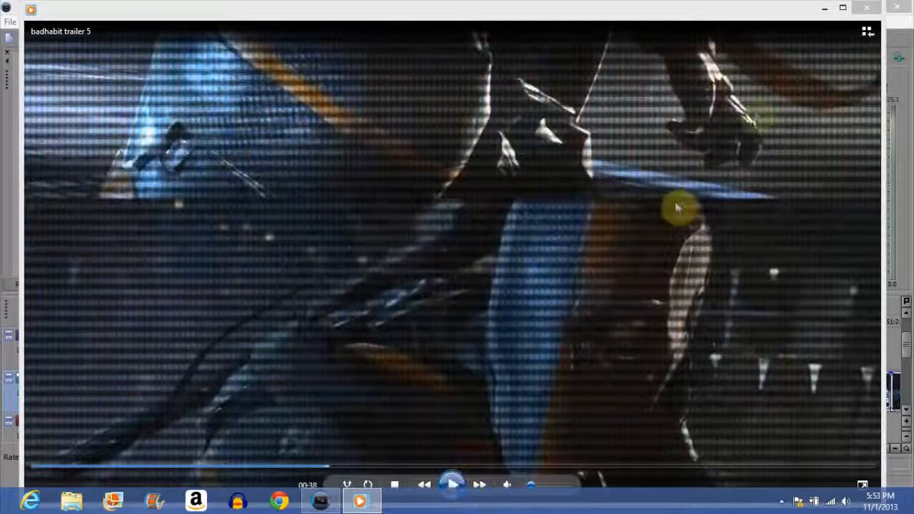
pyautogui.click(826, 10)
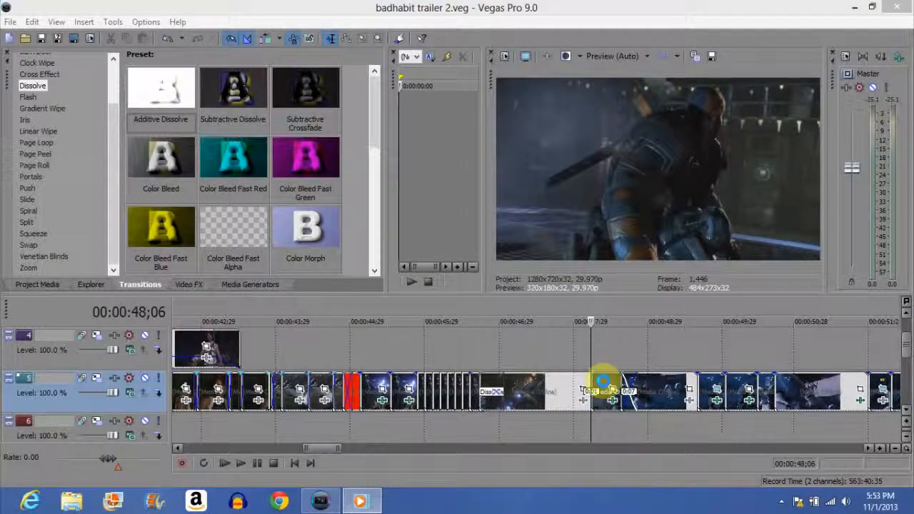
# Step: Check the TV Simulator settings of the track 5 clip at 00:00:48;06 and play it in the preview
pyautogui.rightClick(604, 381)
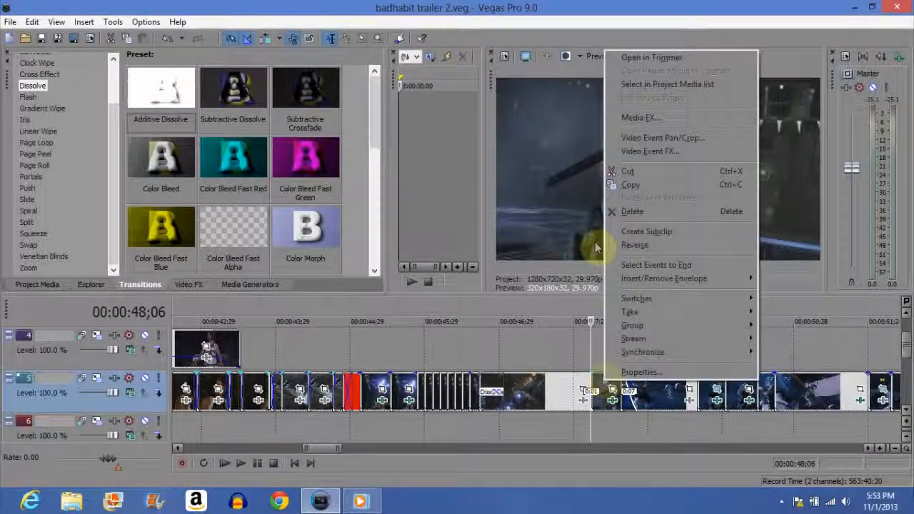
pyautogui.click(654, 158)
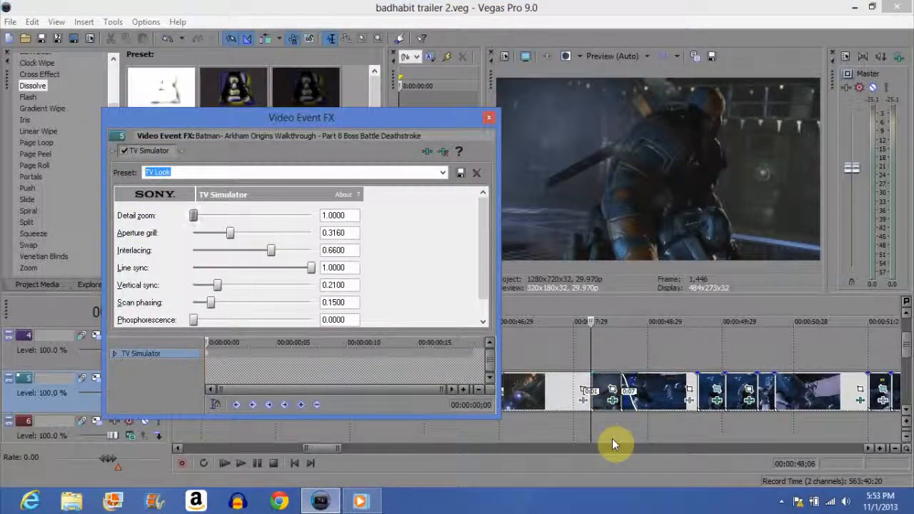
pyautogui.scroll(-1, 489, 245)
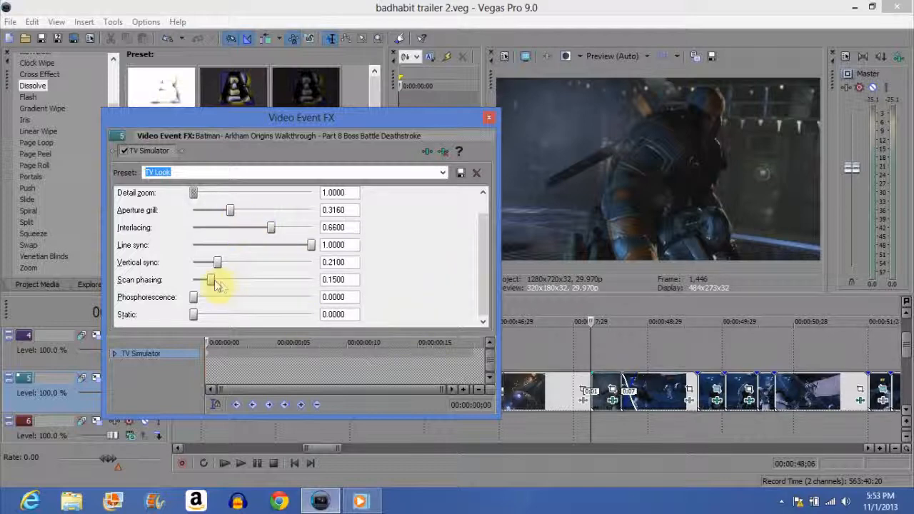
pyautogui.click(488, 117)
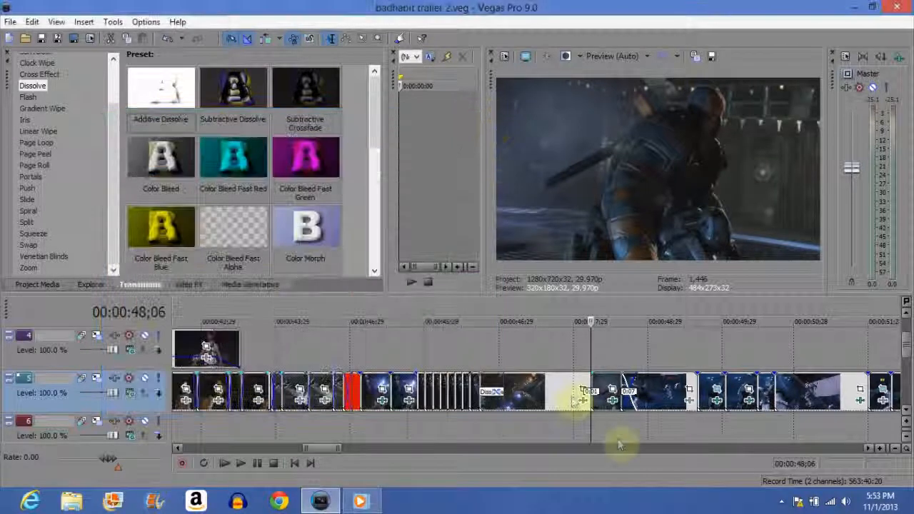
pyautogui.click(262, 463)
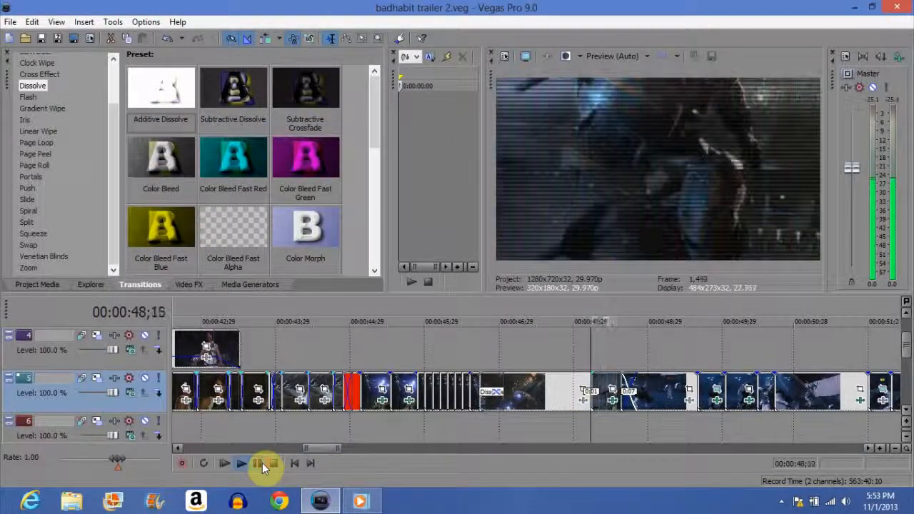
# Step: Pause the preview, review the TV Simulator settings of the track 5 scan-line clip, and place the cursor at 00:00:48;10
pyautogui.click(259, 462)
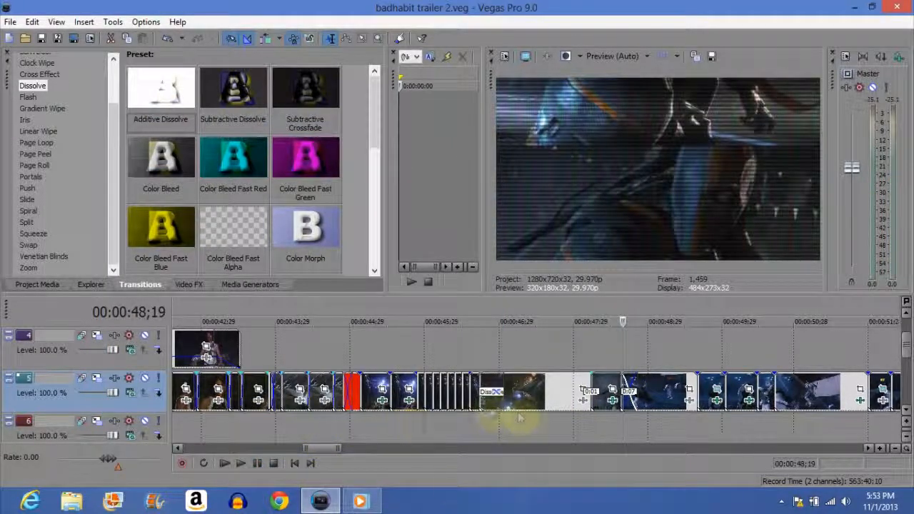
pyautogui.rightClick(600, 385)
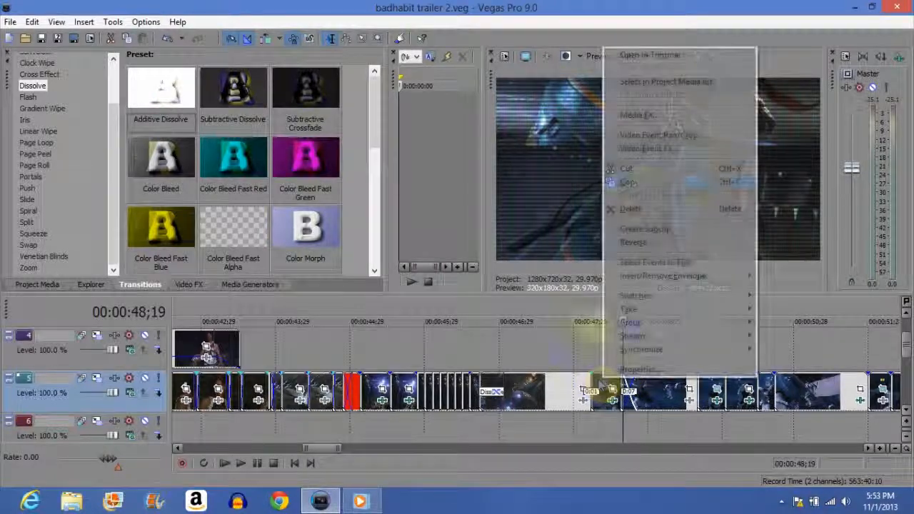
pyautogui.click(646, 153)
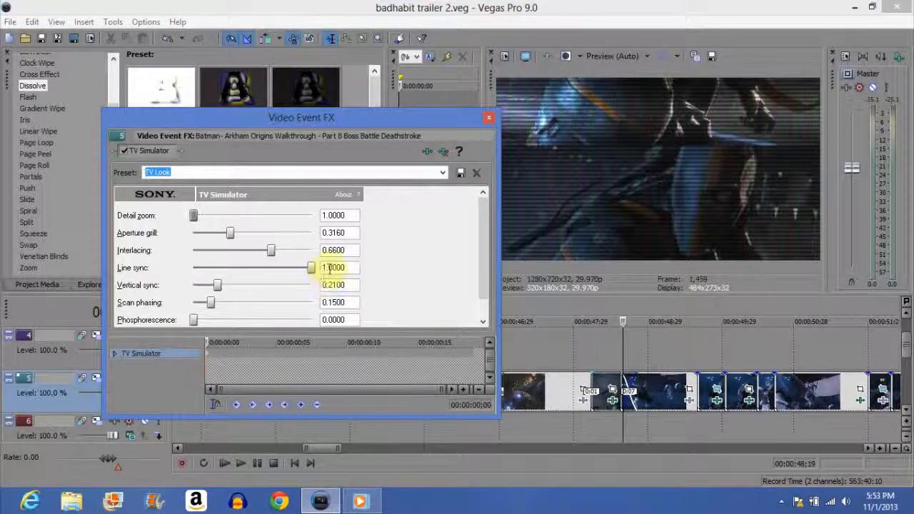
pyautogui.click(489, 119)
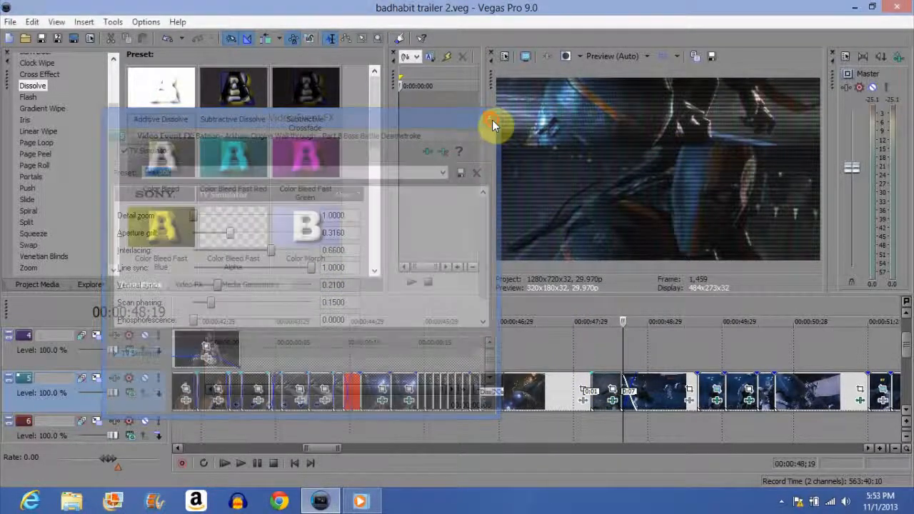
pyautogui.click(599, 393)
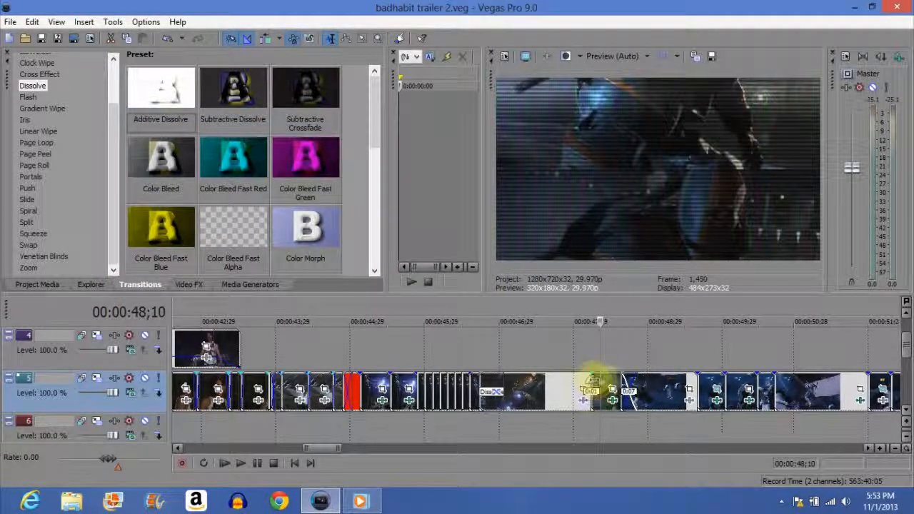
# Step: Switch to the media player and play the rendered badhabit trailer 5 from 00:36, pausing on the scan-line shot at 00:38
pyautogui.click(371, 505)
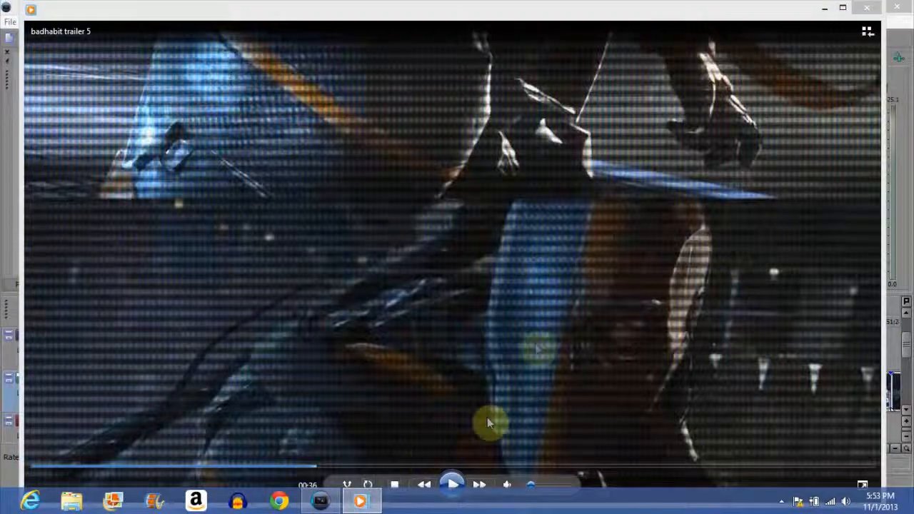
pyautogui.click(452, 484)
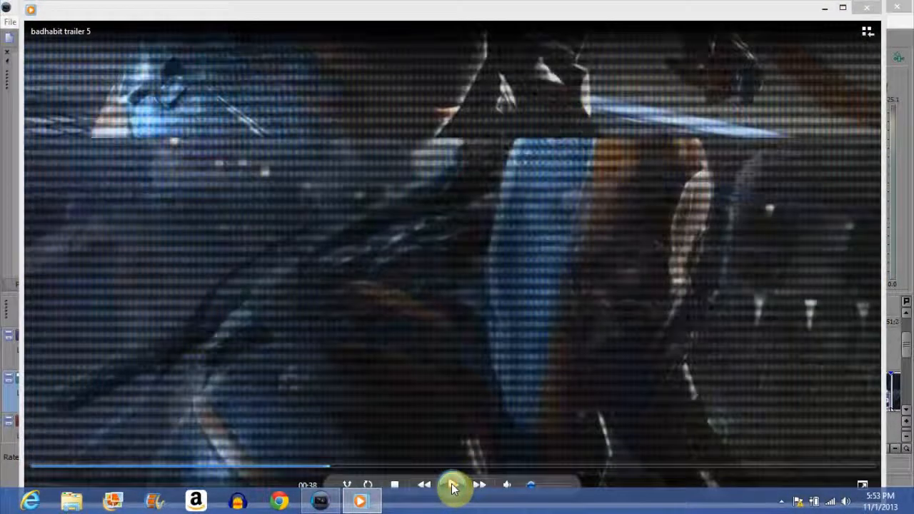
pyautogui.click(453, 485)
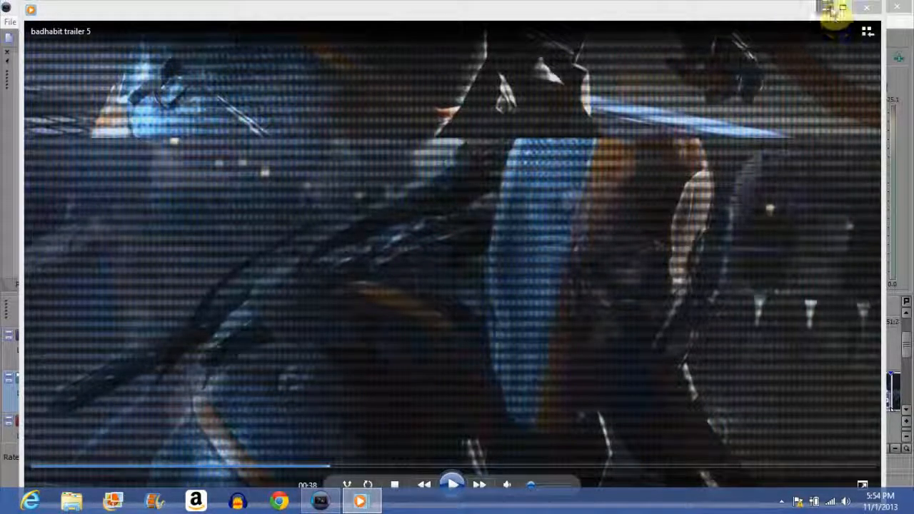
# Step: Continue playing the rendered trailer from 00:38 to 00:47 with a pause at 00:40, and return to Vegas Pro
pyautogui.click(454, 485)
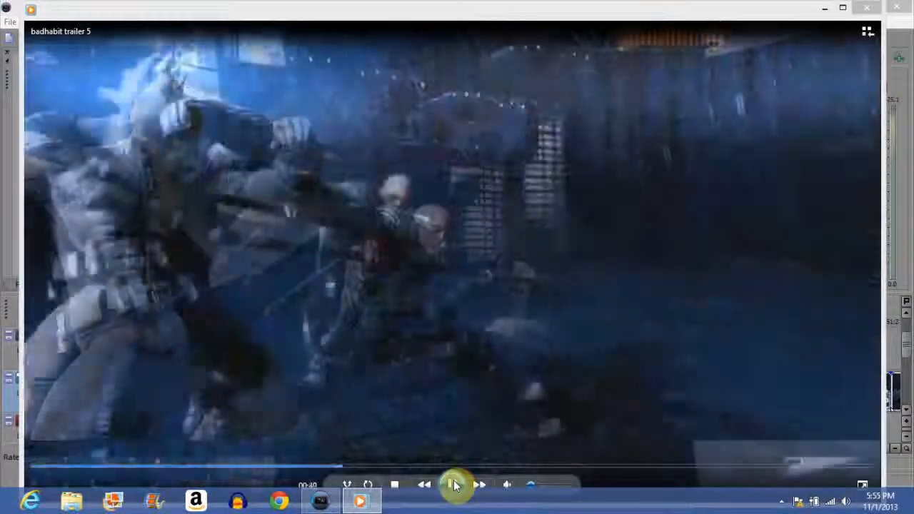
pyautogui.click(454, 484)
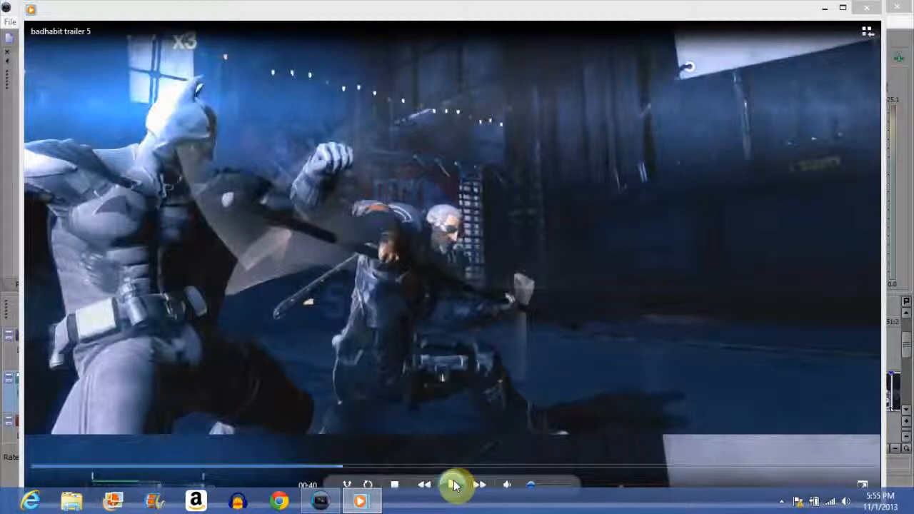
pyautogui.click(454, 484)
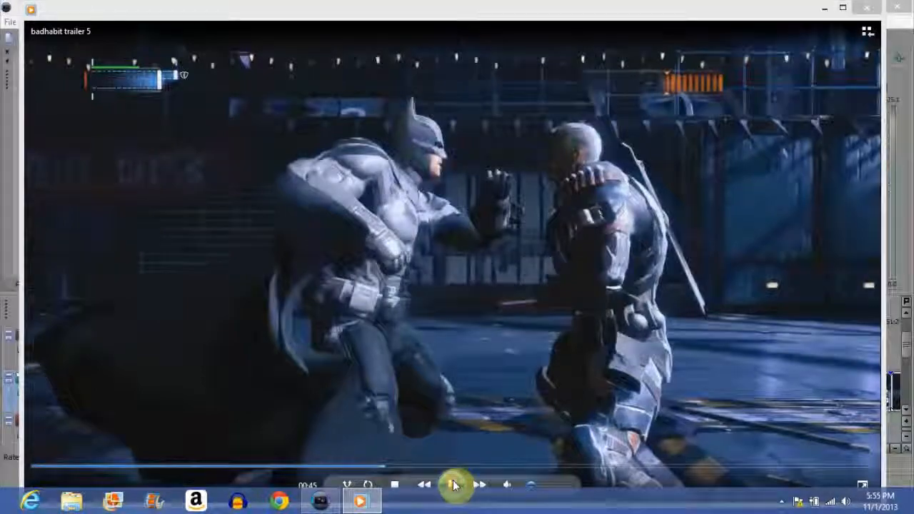
pyautogui.click(454, 485)
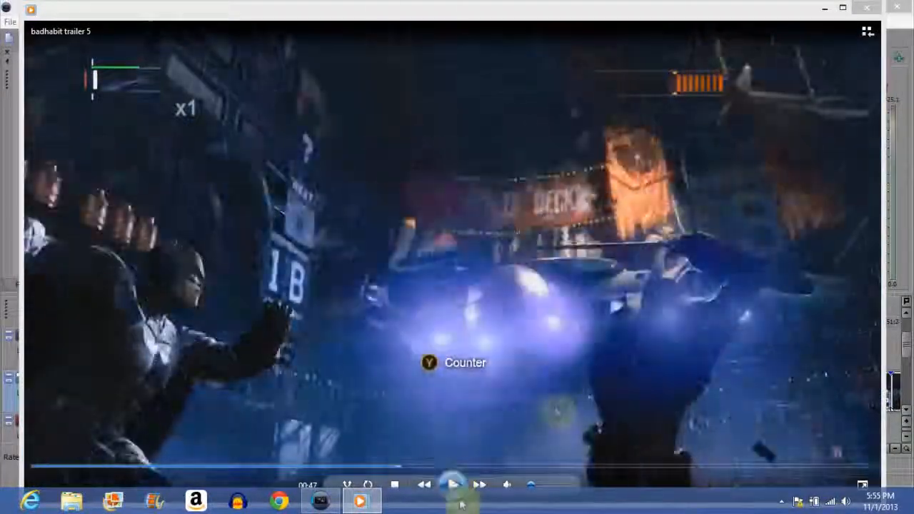
pyautogui.click(454, 486)
pyautogui.click(824, 8)
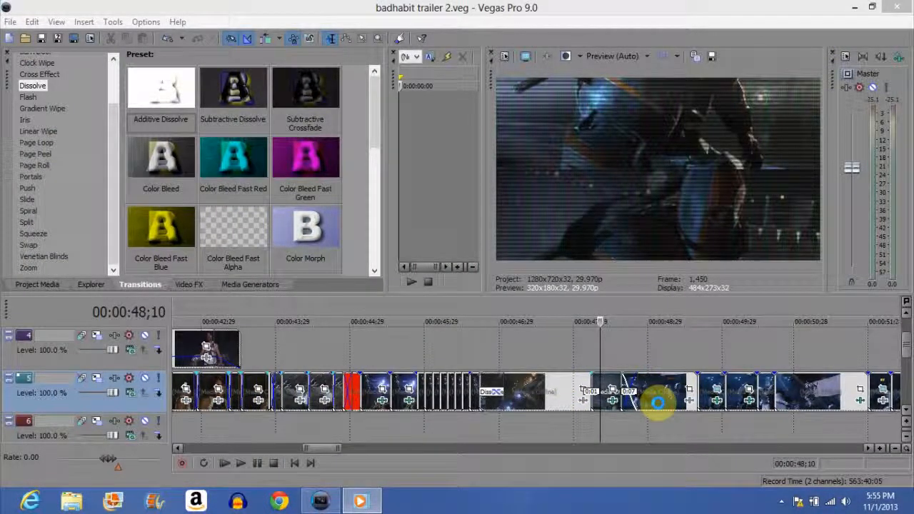
# Step: Check the track 5 frames at 00:00:53;02 and 00:00:54;16, and play the preview from the overlapping clips at 00:00:53;28
pyautogui.click(662, 406)
pyautogui.moveTo(321, 450); pyautogui.dragTo(335, 446)
pyautogui.click(555, 411)
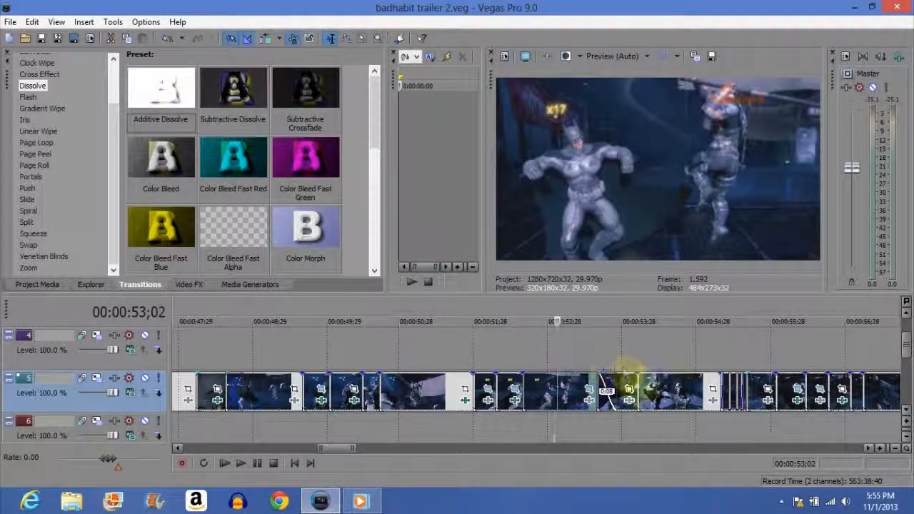
pyautogui.click(666, 388)
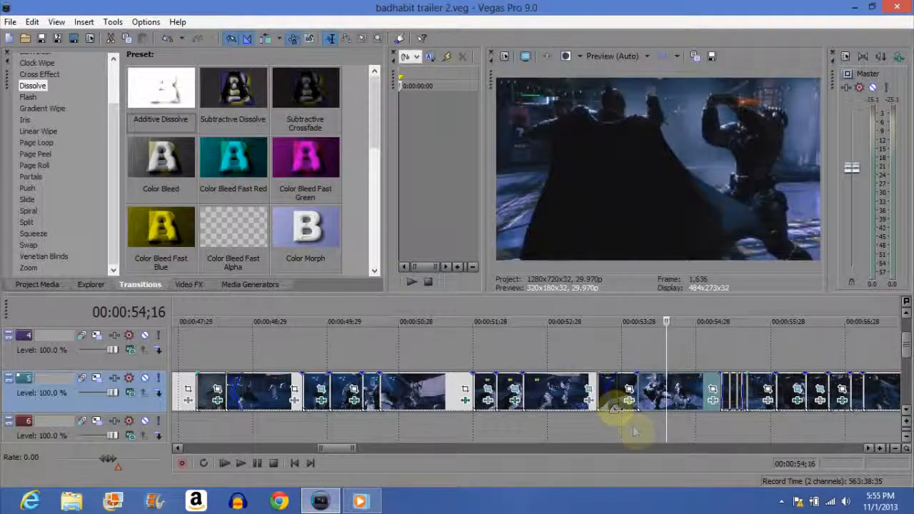
pyautogui.click(623, 386)
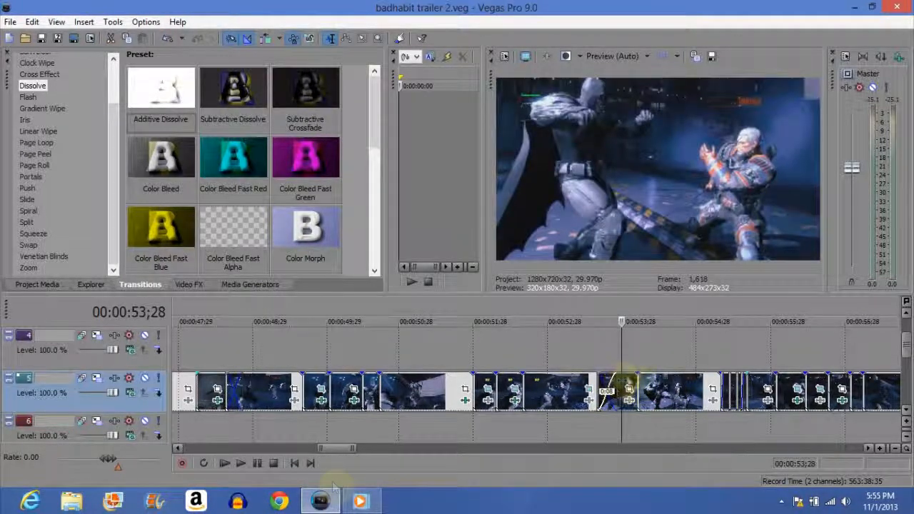
pyautogui.click(254, 463)
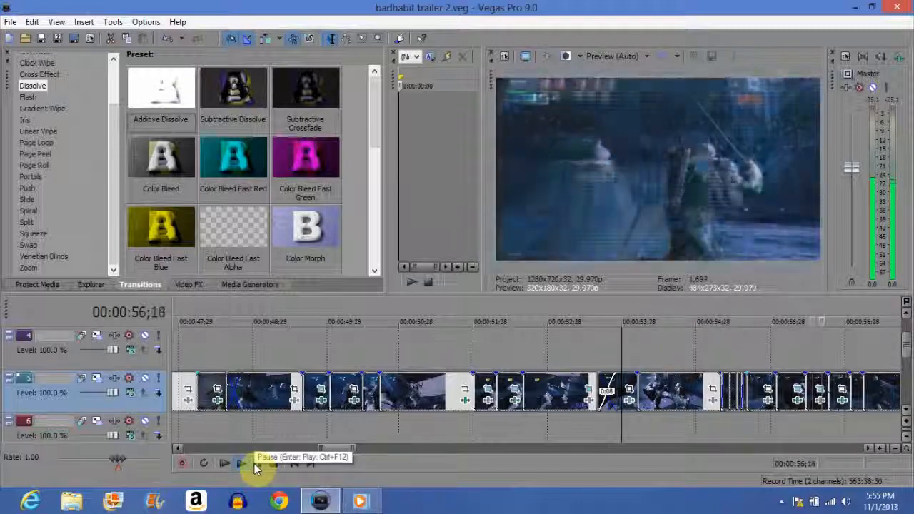
pyautogui.click(254, 463)
# Step: Compare the track 5 frames at 00:00:57;16 and 00:00:57;00 around the short clip before the long fight shot
pyautogui.moveTo(329, 450); pyautogui.dragTo(338, 451)
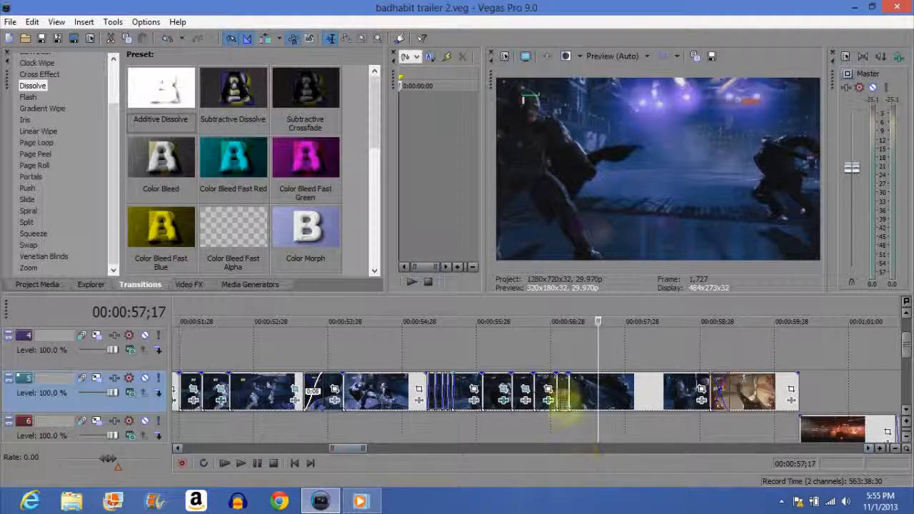
pyautogui.click(561, 385)
pyautogui.click(595, 387)
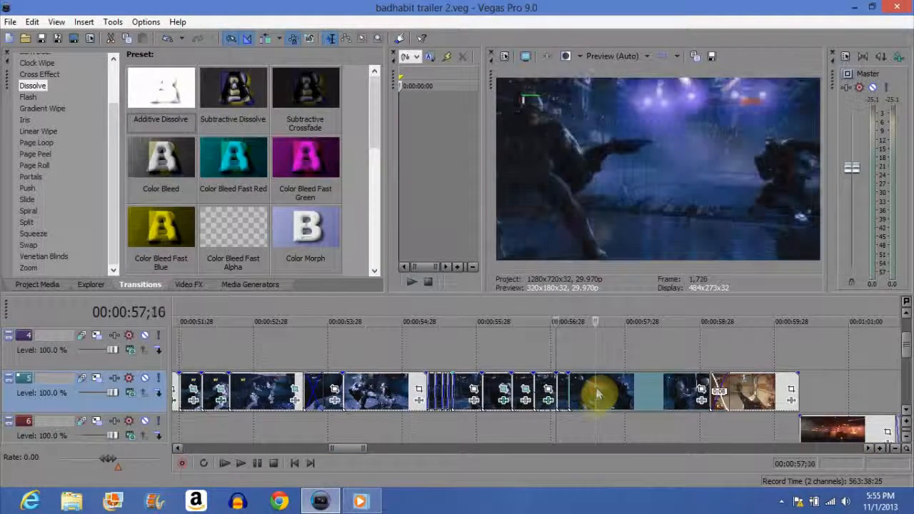
pyautogui.click(565, 386)
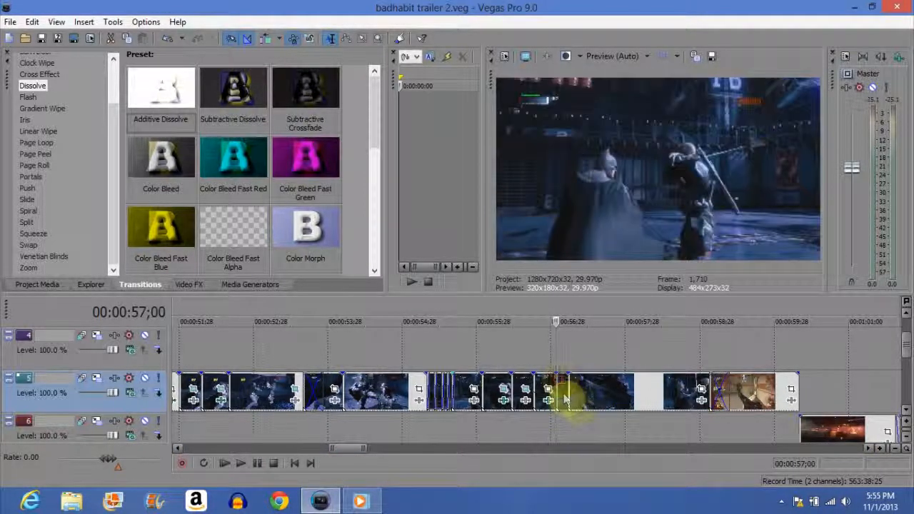
# Step: Step frame by frame through the short track 5 clip from 00:00:57;00 across the cut to 00:00:57;06
pyautogui.scroll(3, 682, 405)
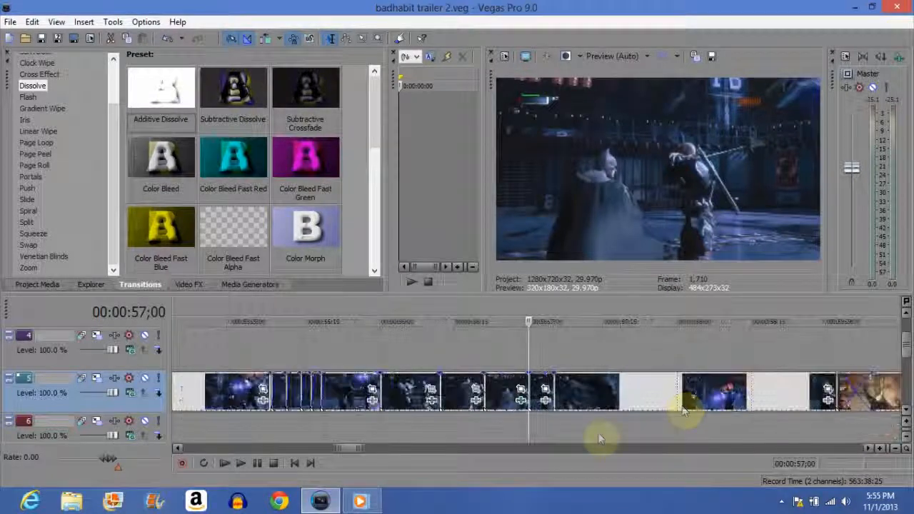
pyautogui.press('Right')
pyautogui.press('Right')
pyautogui.press('Right')
pyautogui.press('Right')
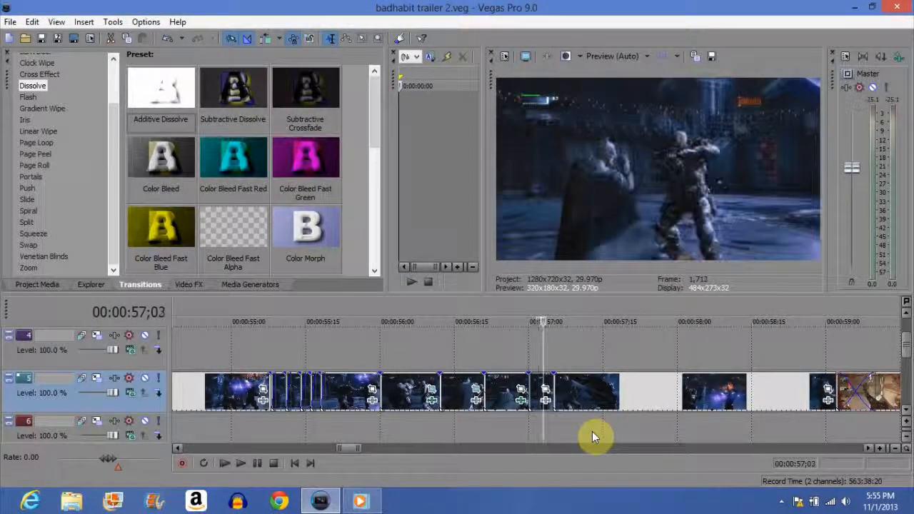
pyautogui.press('Right')
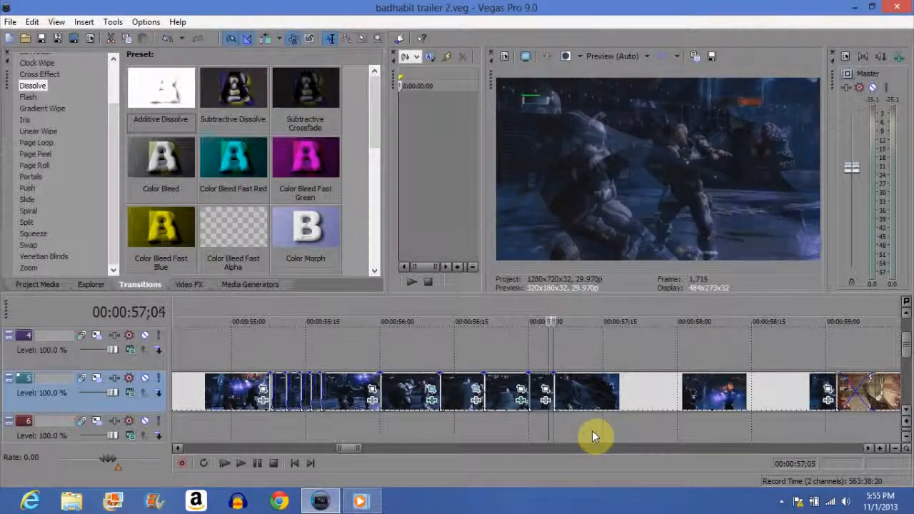
pyautogui.press('Right')
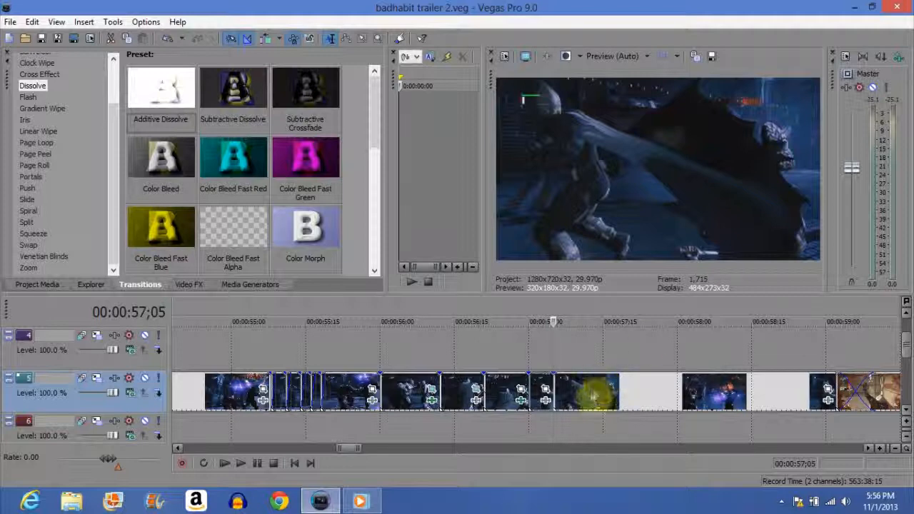
pyautogui.press('Left')
pyautogui.press('Left')
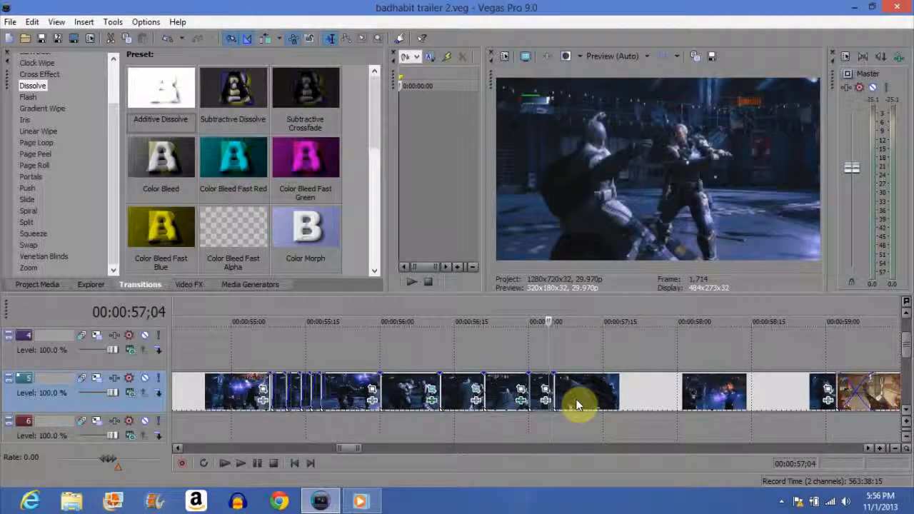
pyautogui.press('Right')
pyautogui.press('Right')
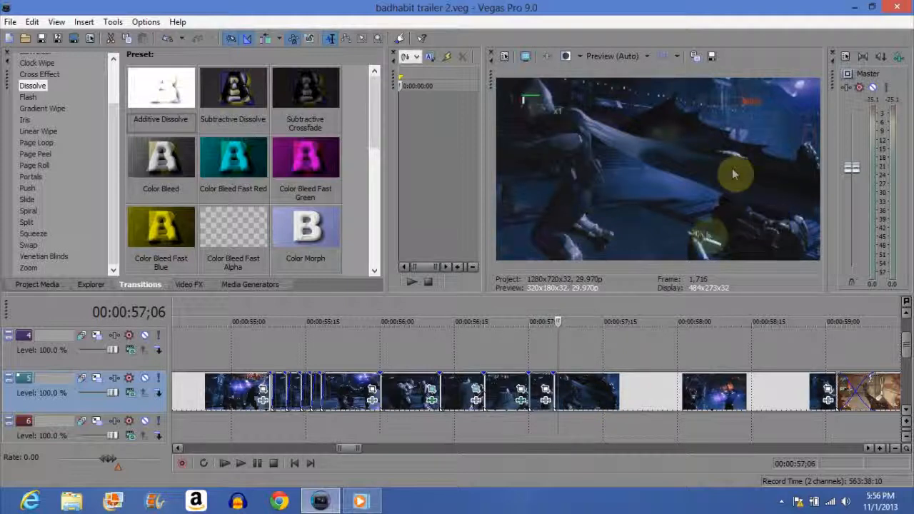
# Step: Advance frame by frame through the following track 5 clip from 00:00:57;06 to 00:00:57;24
pyautogui.press('Right')
pyautogui.press('Right')
pyautogui.press('Right')
pyautogui.press('Right')
pyautogui.press('Right')
pyautogui.press('Right')
pyautogui.press('Right')
pyautogui.press('Right')
pyautogui.press('Right')
pyautogui.press('Right')
pyautogui.press('Right')
pyautogui.press('Right')
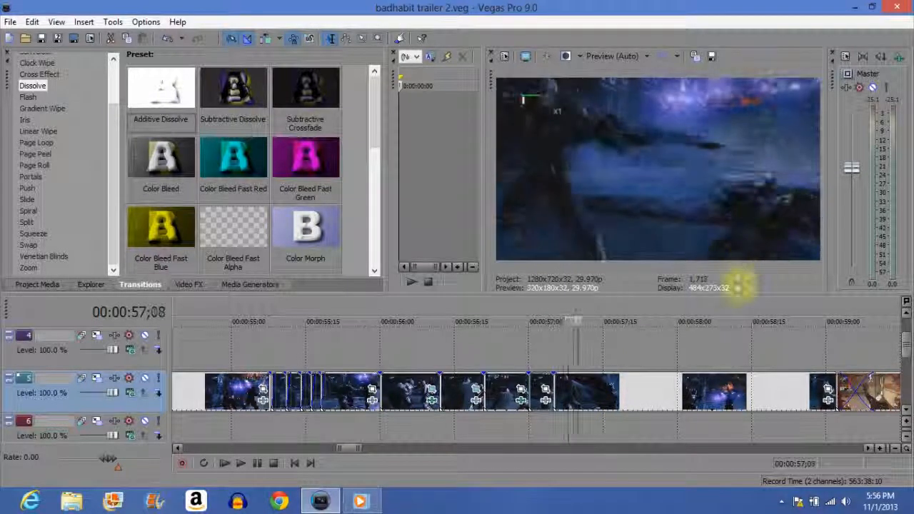
pyautogui.press('Right')
pyautogui.press('Right')
pyautogui.press('Right')
pyautogui.press('Right')
pyautogui.press('Right')
pyautogui.press('Right')
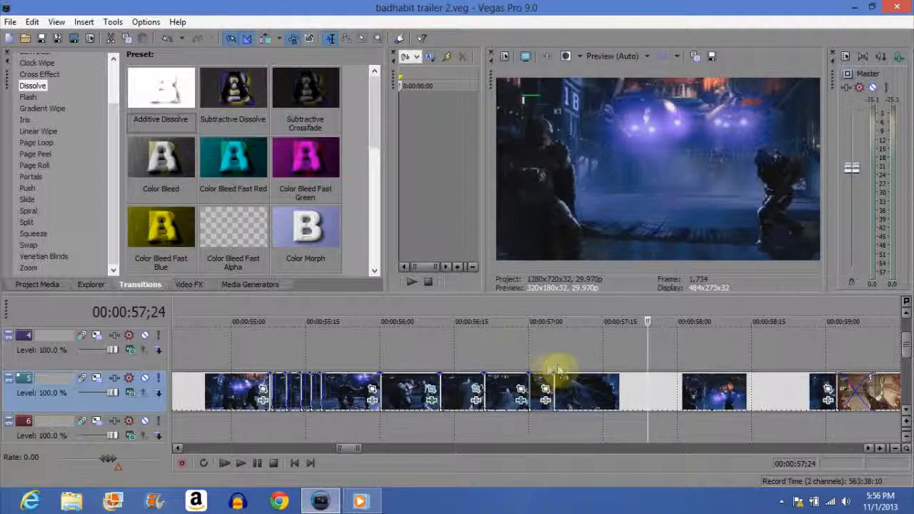
# Step: Play the rendered badhabit trailer 5 in the media player from 00:47 to 00:56, pausing at 00:52, and return to Vegas Pro
pyautogui.click(361, 504)
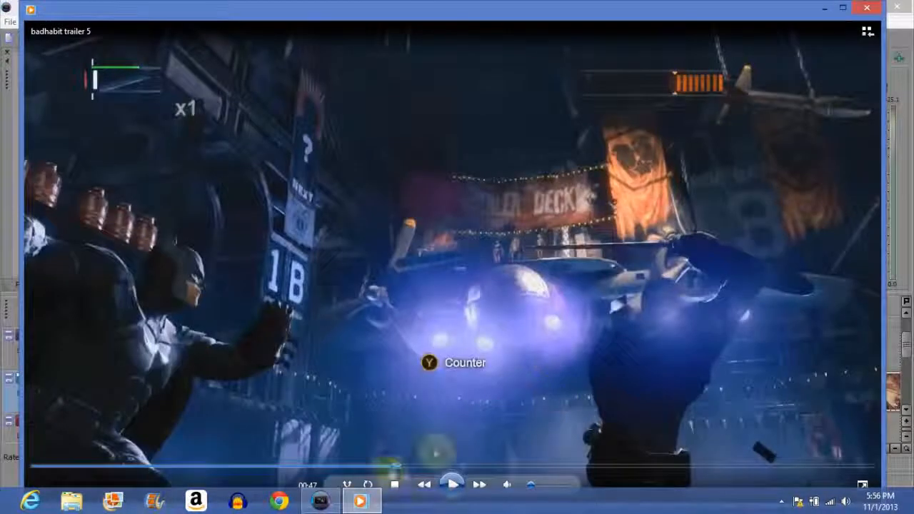
pyautogui.click(455, 485)
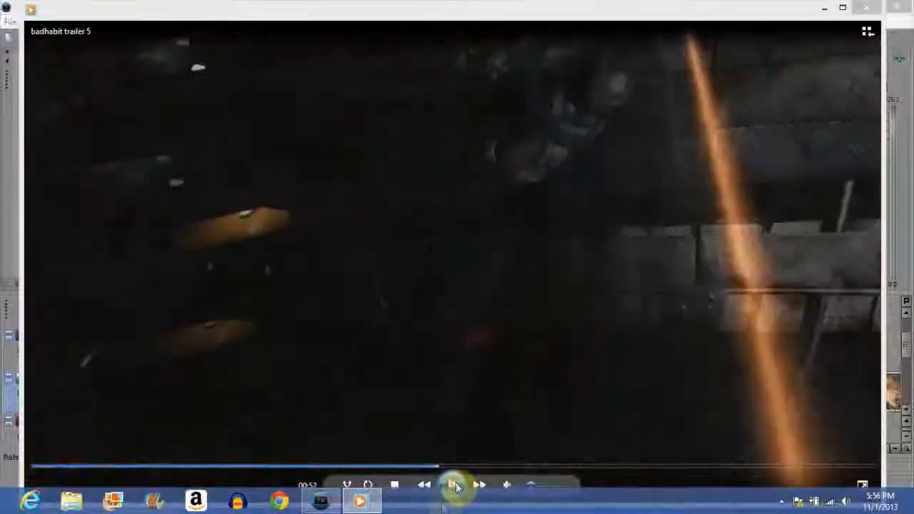
pyautogui.click(454, 484)
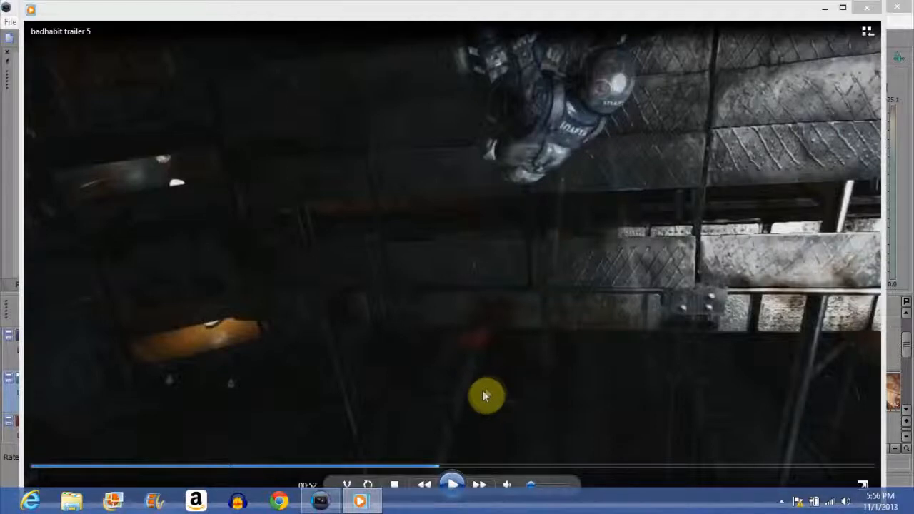
pyautogui.click(450, 483)
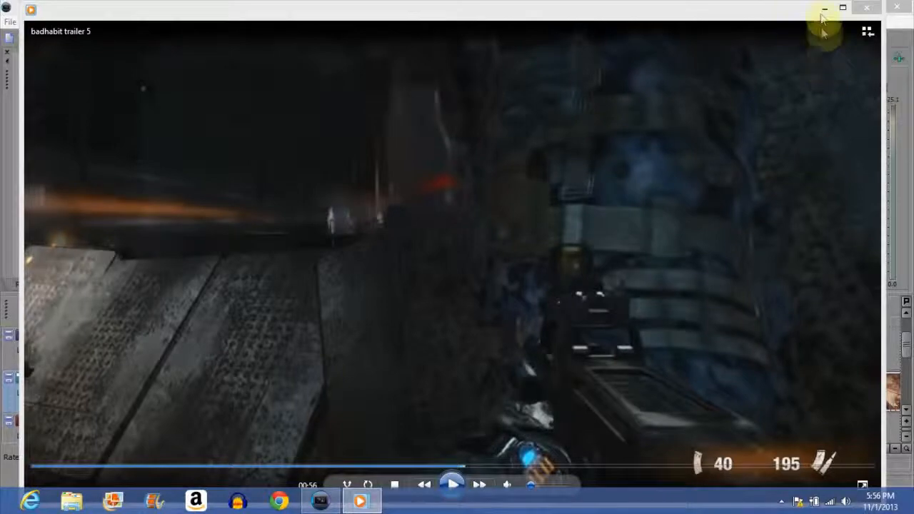
pyautogui.click(823, 9)
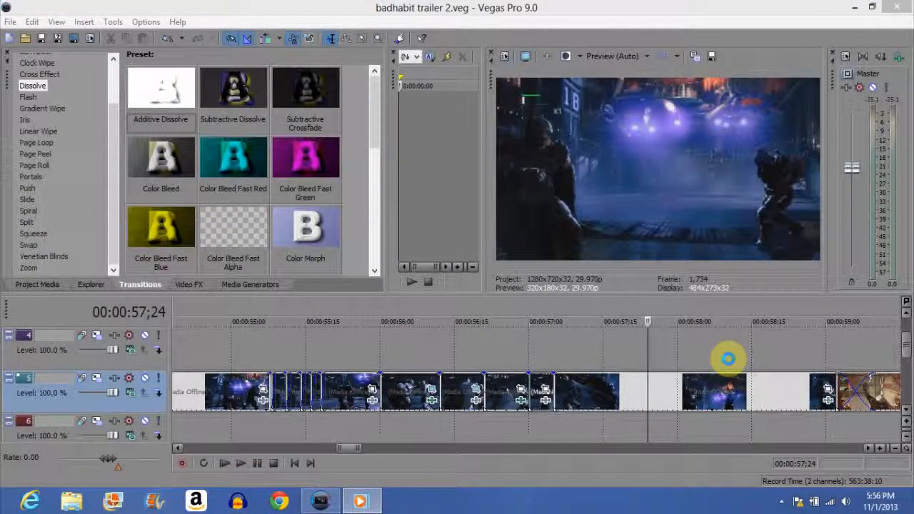
# Step: Show the Slide transition presets for the track 5 clip at 00:01:04;01
pyautogui.click(727, 358)
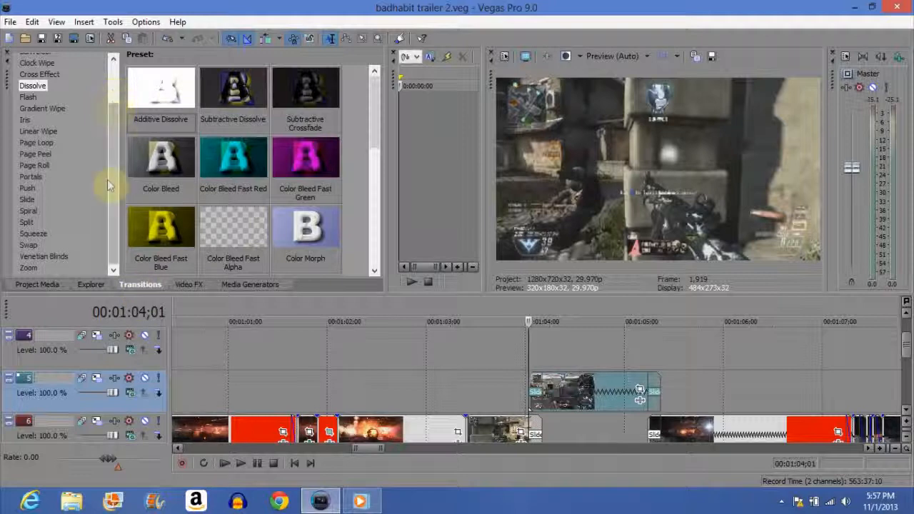
pyautogui.click(27, 200)
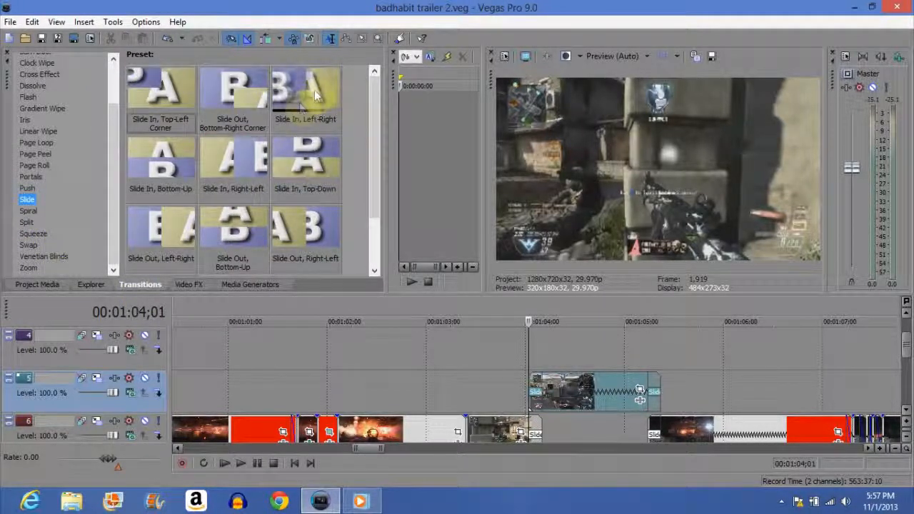
# Step: Preview the Slide transitions at both ends of the track 5 clip, between 00:01:04;01 and 00:01:05;09
pyautogui.click(535, 388)
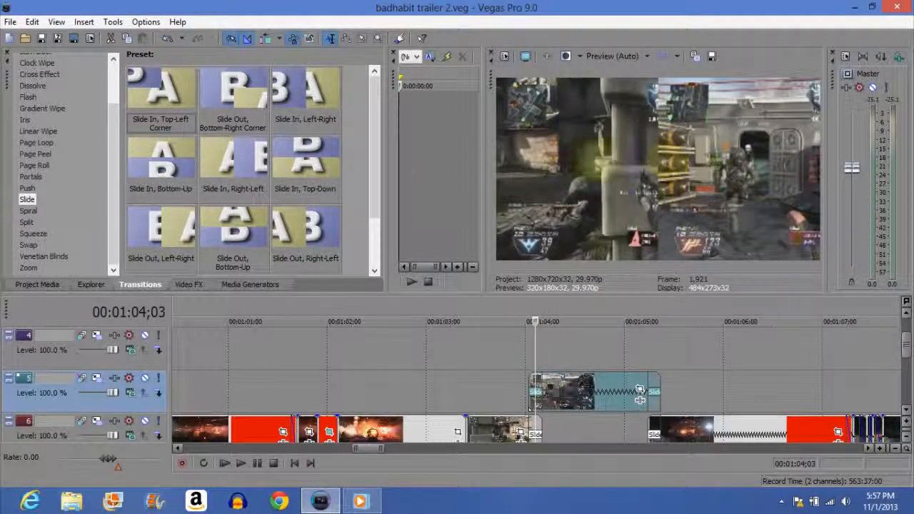
pyautogui.click(654, 390)
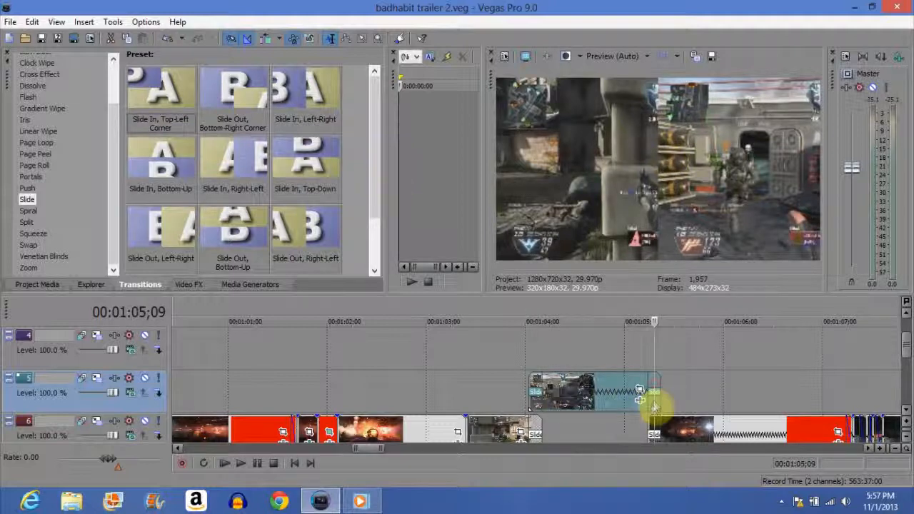
pyautogui.moveTo(649, 405); pyautogui.dragTo(640, 404)
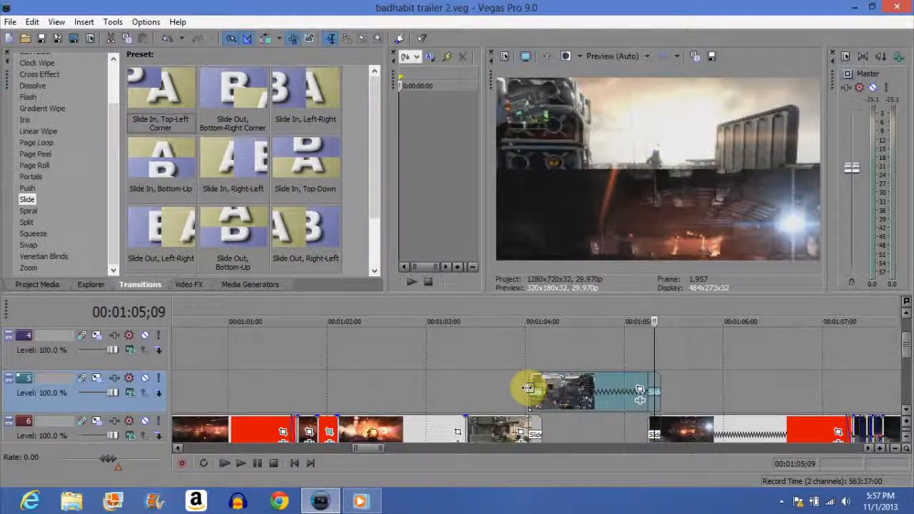
pyautogui.click(527, 387)
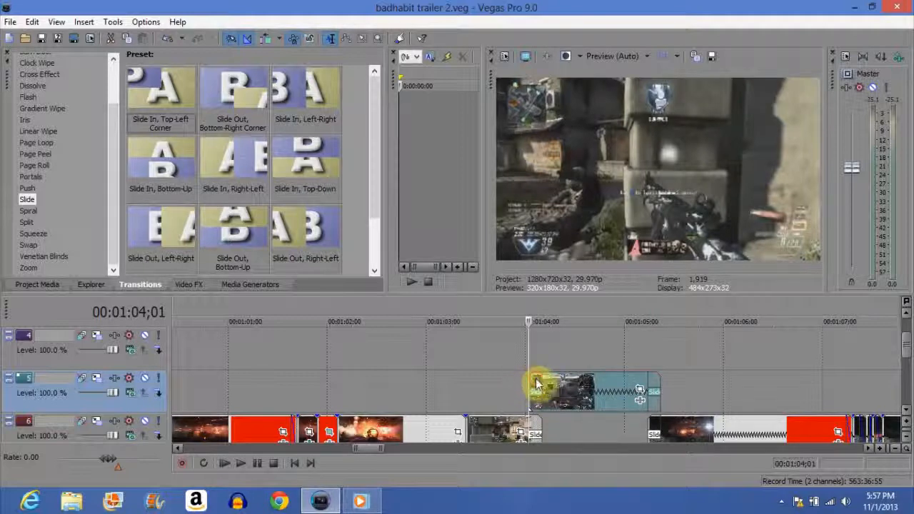
pyautogui.click(535, 380)
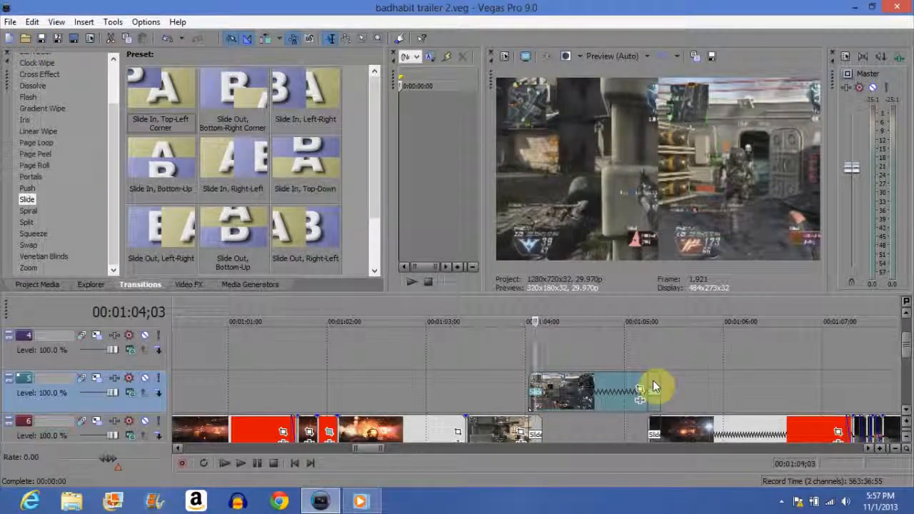
pyautogui.click(655, 388)
# Step: Compare the frames at 00:01:04;01 and 00:01:04;03 around the clip's opening Slide transition
pyautogui.click(537, 390)
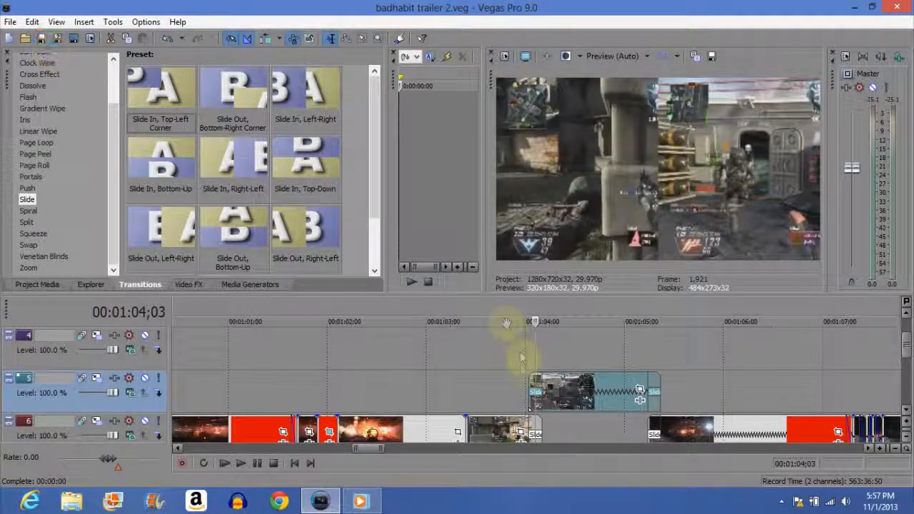
pyautogui.click(528, 391)
pyautogui.click(537, 389)
pyautogui.click(528, 390)
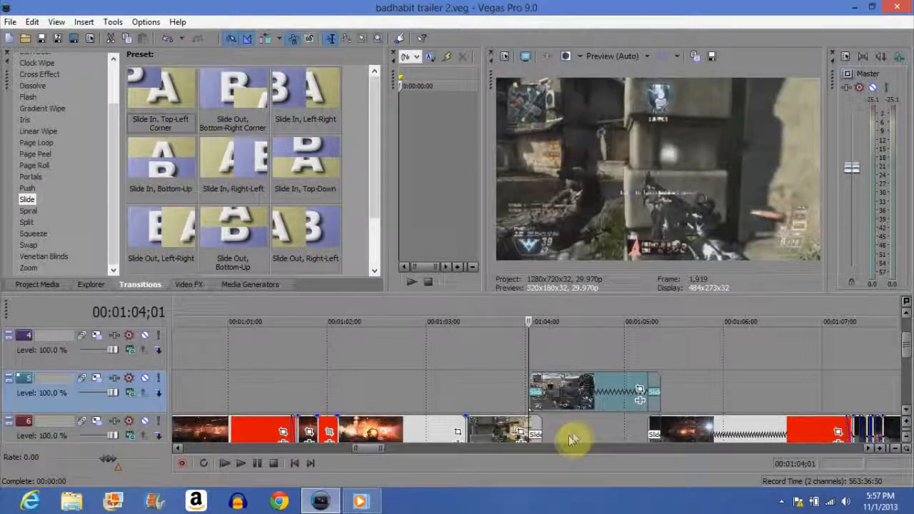
# Step: Try placing the track 5 clip in the gap between the track 6 clips, and return it to track 5
pyautogui.moveTo(564, 398); pyautogui.dragTo(578, 437)
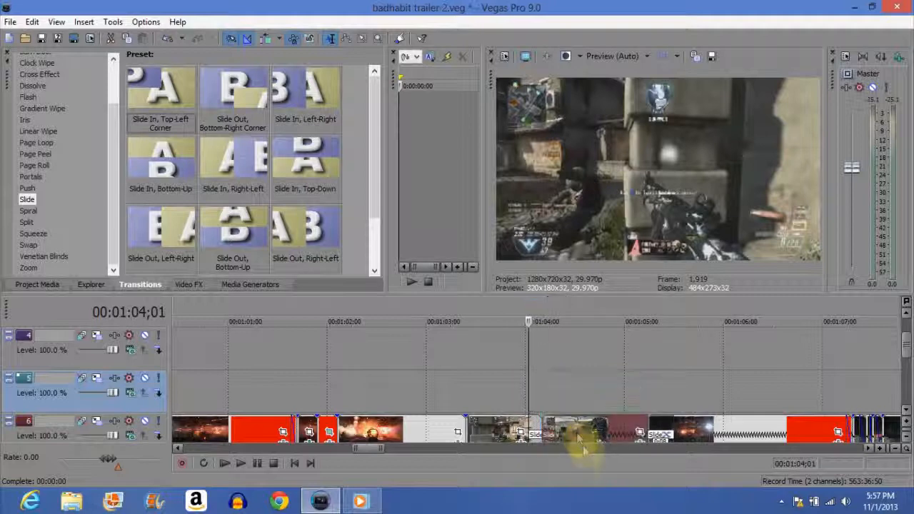
pyautogui.click(258, 463)
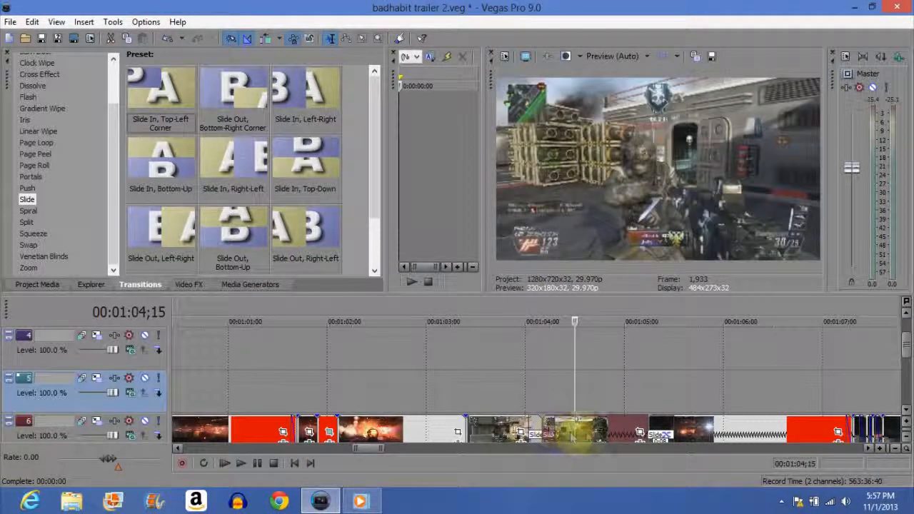
pyautogui.moveTo(571, 393); pyautogui.dragTo(573, 393)
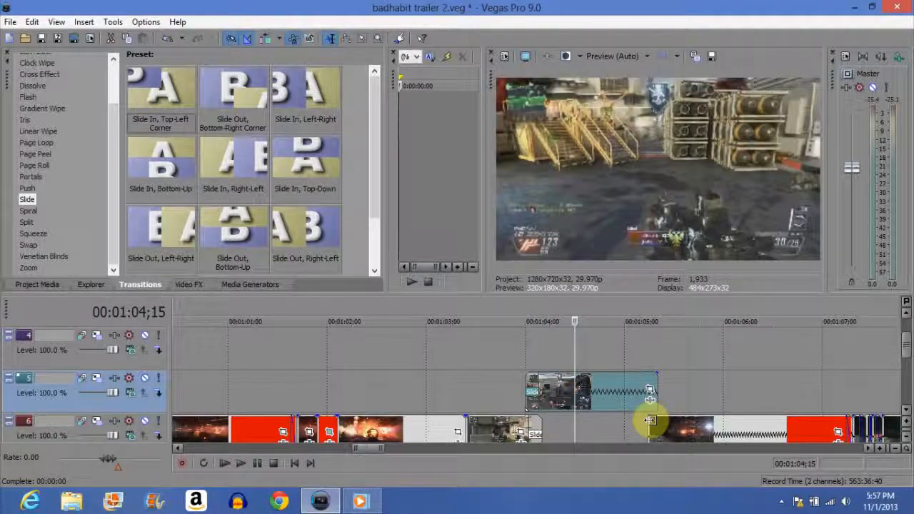
# Step: Realign the track 5 clip over the track 6 gap with its closing Slide, and trim its end back by one frame
pyautogui.moveTo(646, 419); pyautogui.dragTo(657, 420)
pyautogui.moveTo(653, 374); pyautogui.dragTo(648, 373)
pyautogui.moveTo(554, 401); pyautogui.dragTo(532, 431)
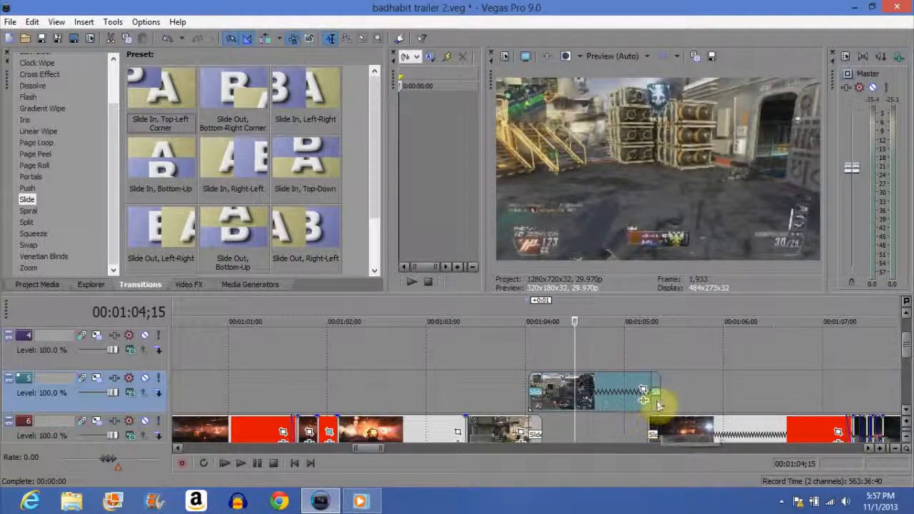
pyautogui.moveTo(650, 391); pyautogui.dragTo(646, 391)
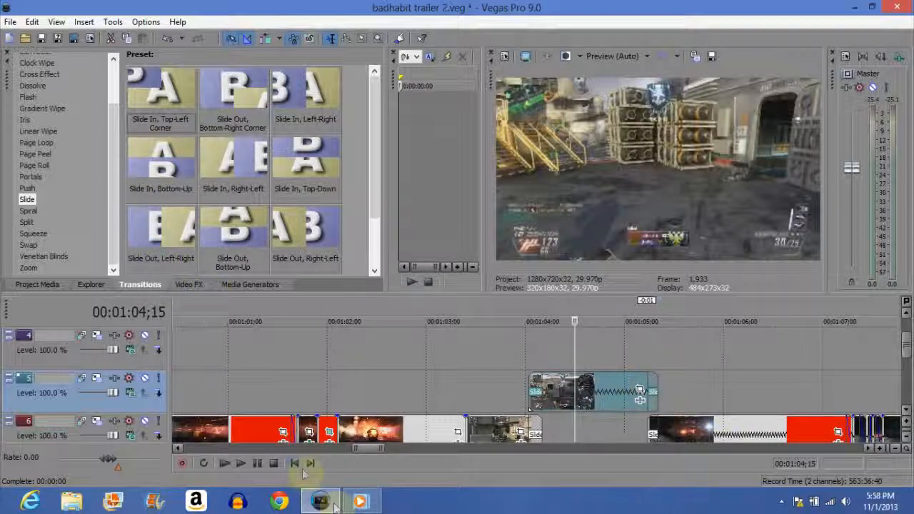
# Step: Preview the frames before, within and after the track 5 overlay clip, from 00:01:03;18 to 00:01:06;01
pyautogui.moveTo(364, 503)
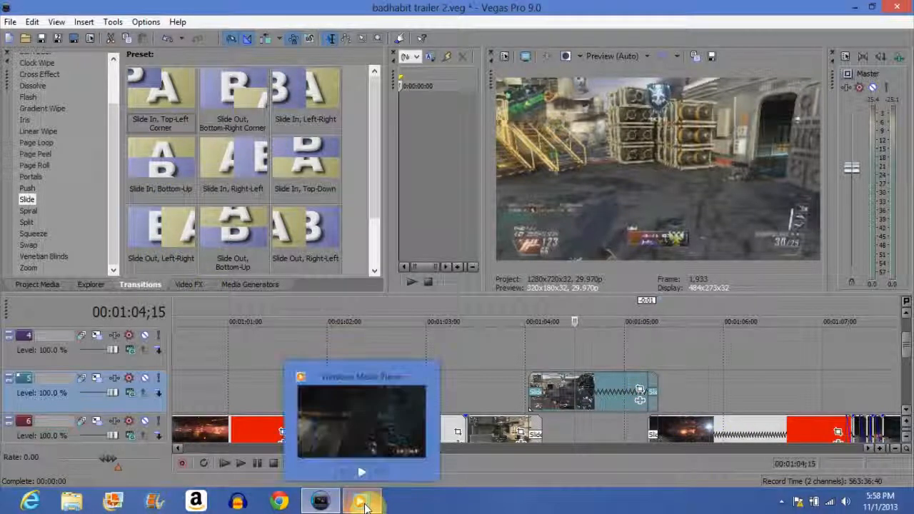
pyautogui.click(486, 397)
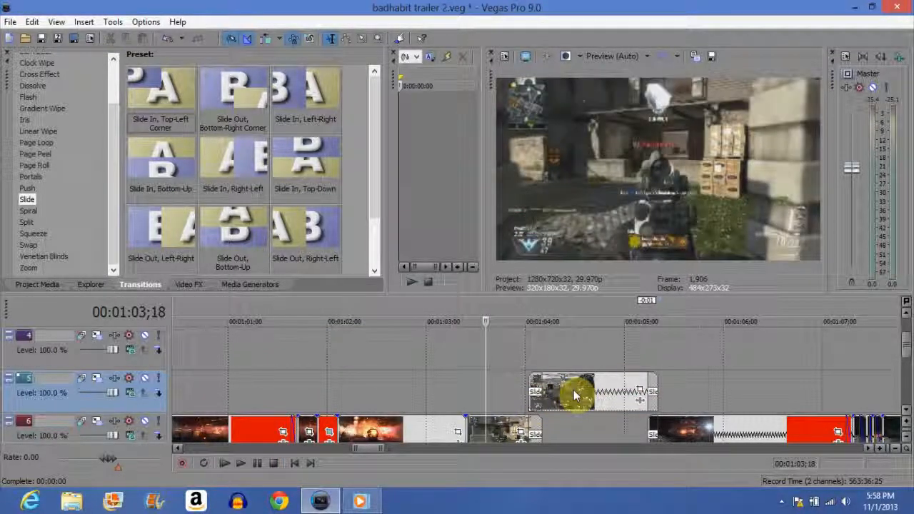
pyautogui.click(573, 390)
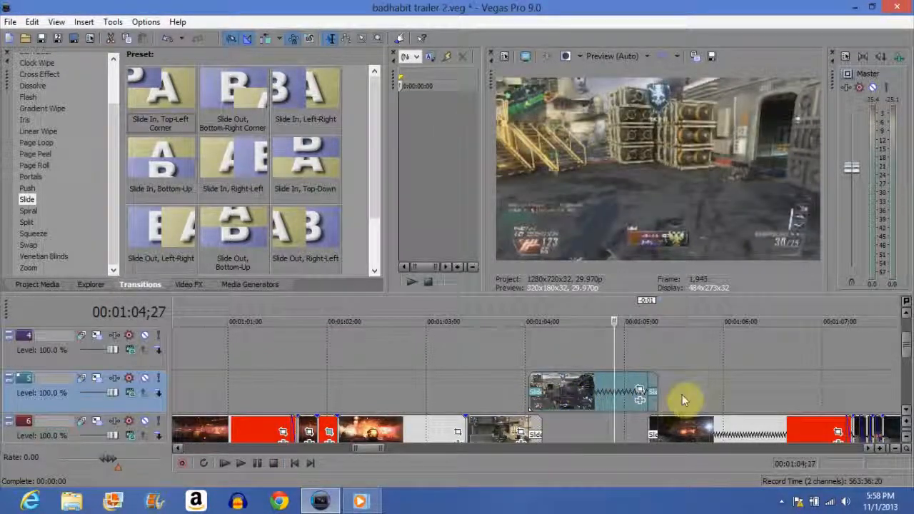
pyautogui.click(683, 401)
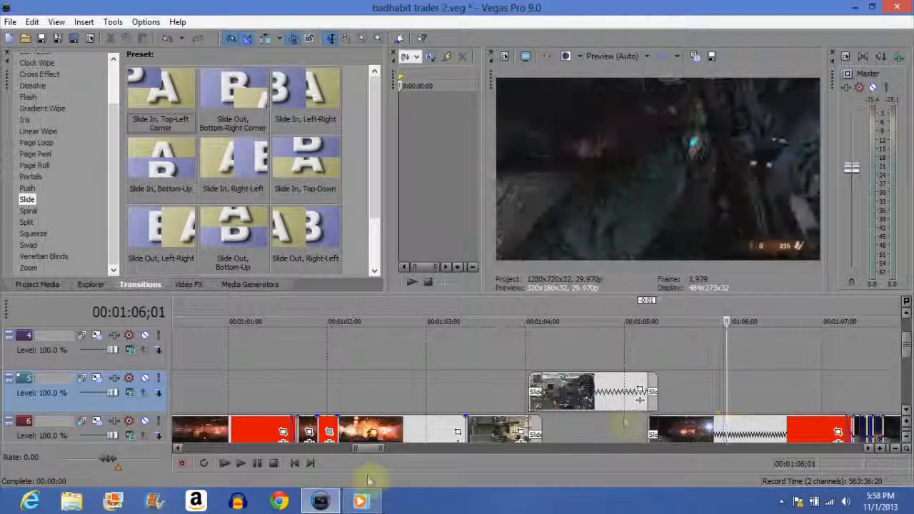